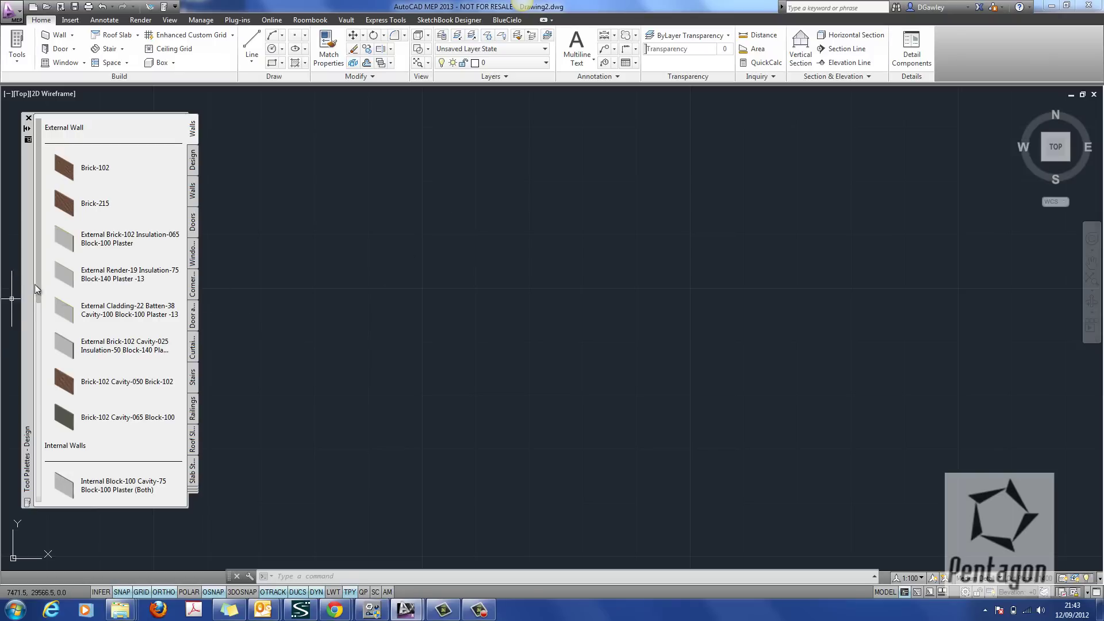
# Step: Start a wall in the style Internal Block-100 Cavity-75 Block-100 Plaster (Both) and place its start point in the empty drawing
pyautogui.moveTo(37, 276); pyautogui.dragTo(34, 381)
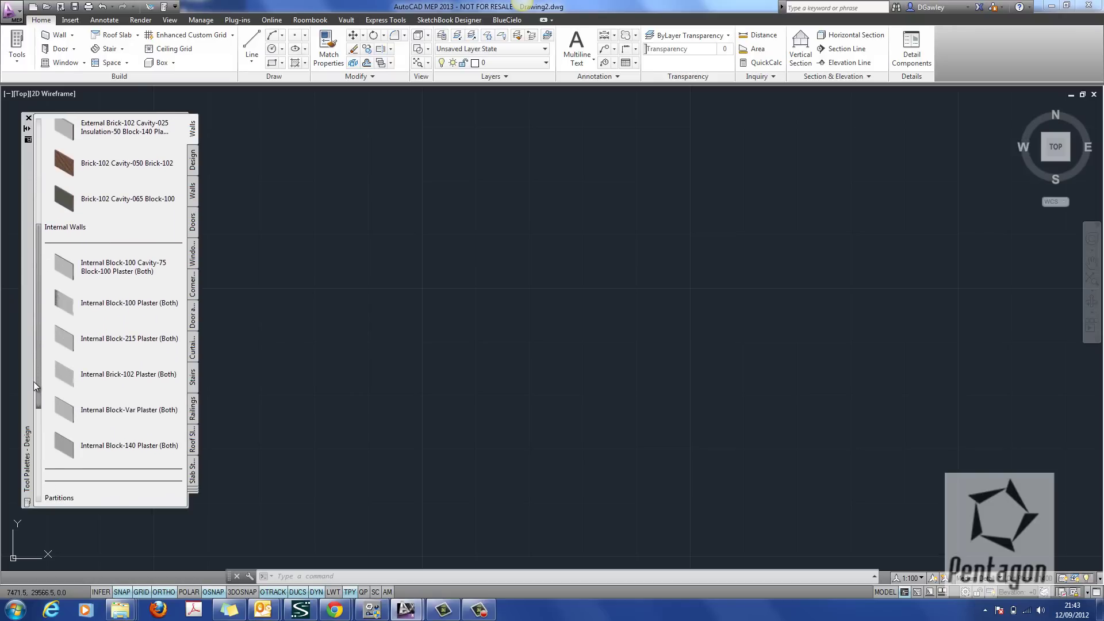
pyautogui.click(74, 270)
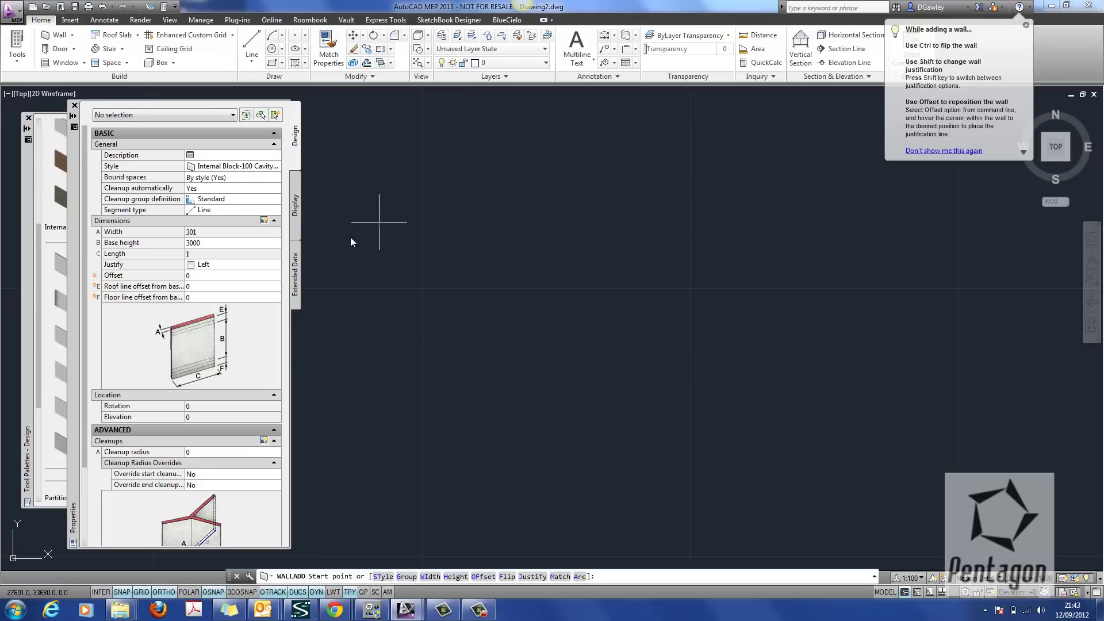
pyautogui.click(373, 229)
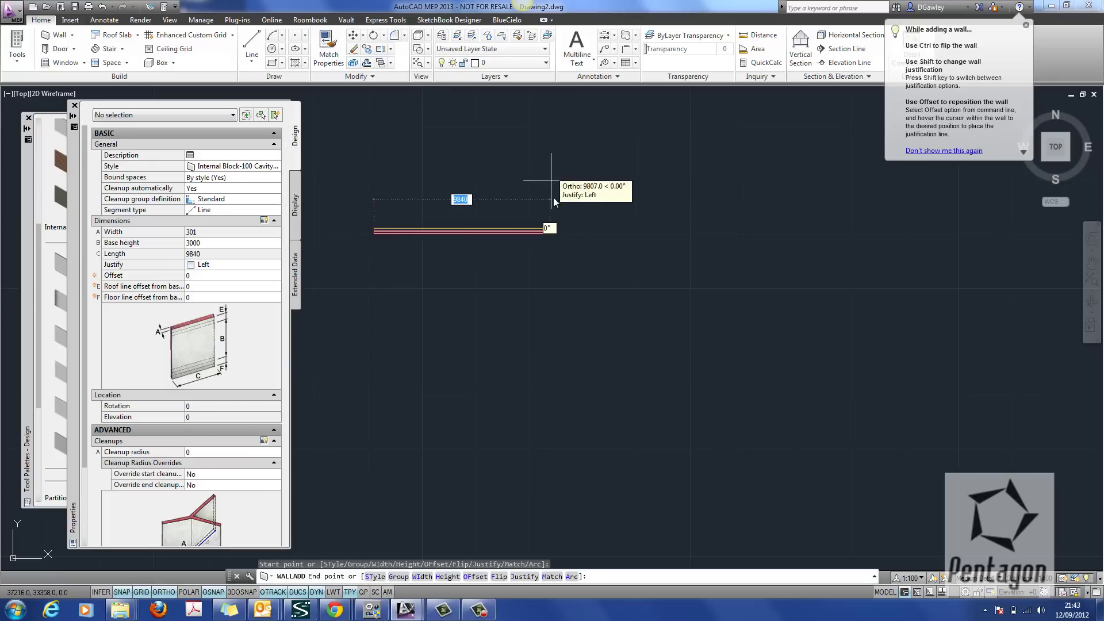
pyautogui.click(1026, 24)
pyautogui.scroll(5, 484, 222)
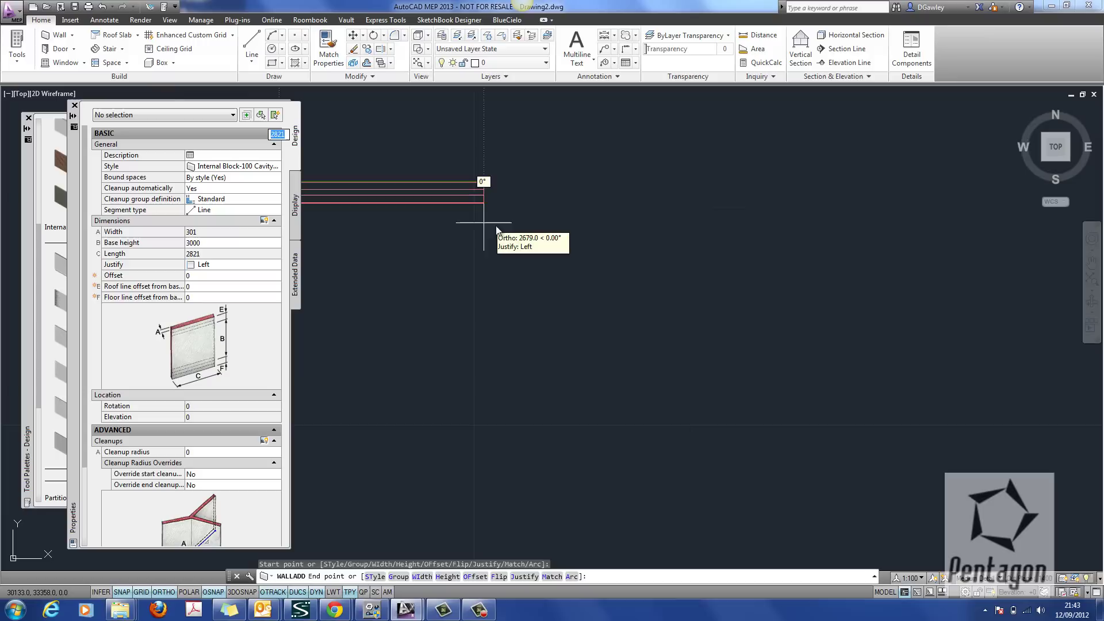
pyautogui.moveTo(547, 216); pyautogui.dragTo(629, 288, button='middle')
# Step: Cycle the unplaced wall segment's justification through Center and Baseline and back to Left
pyautogui.press('ctrl')
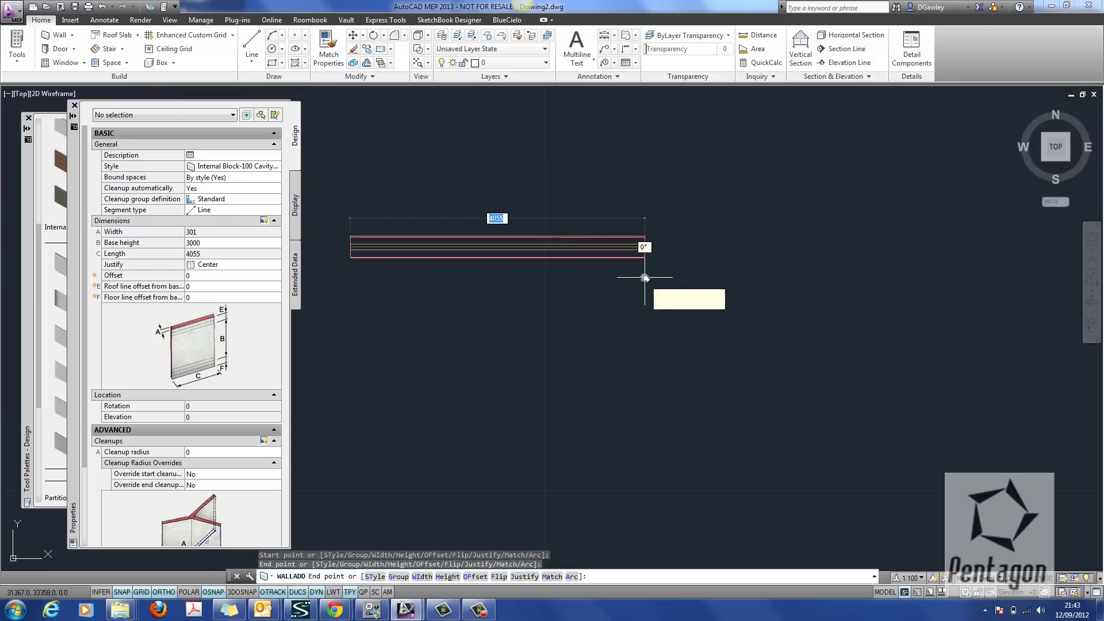
pyautogui.press('ctrl')
pyautogui.press('ctrl')
pyautogui.press('ctrl')
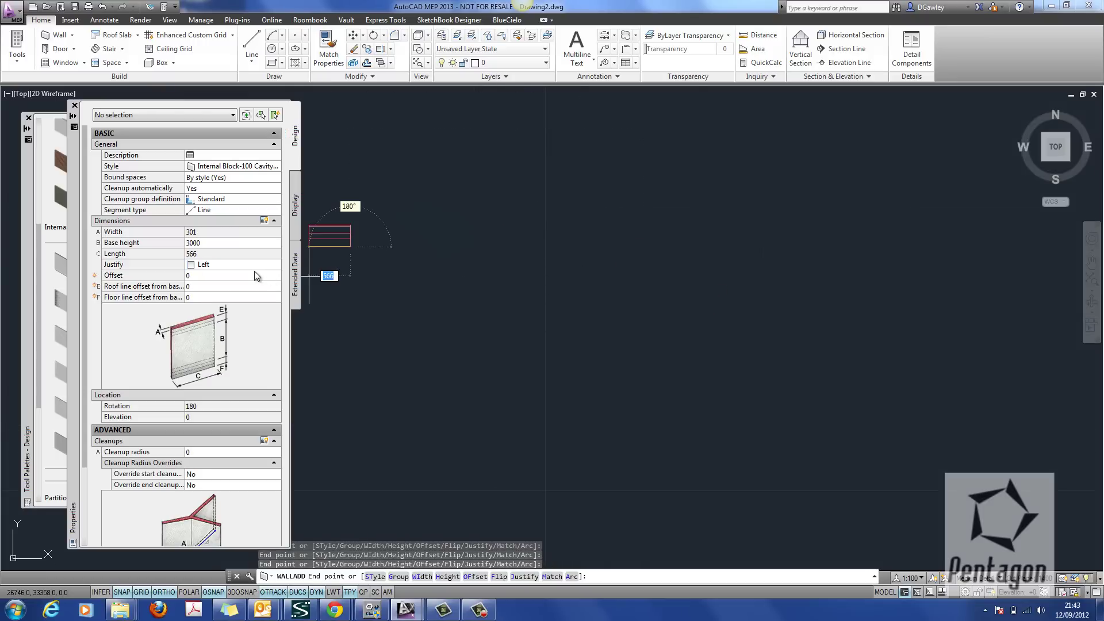
pyautogui.press('ctrl')
pyautogui.press('ctrl')
pyautogui.press('ctrl')
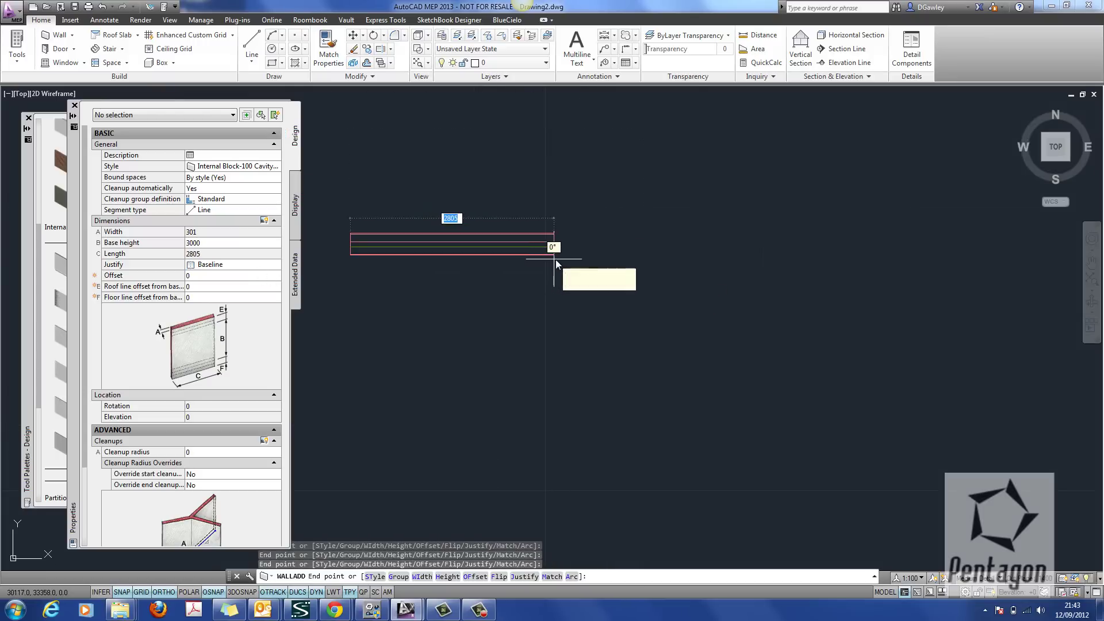
pyautogui.press('ctrl')
pyautogui.press('ctrl')
pyautogui.press('ctrl')
pyautogui.press('ctrl')
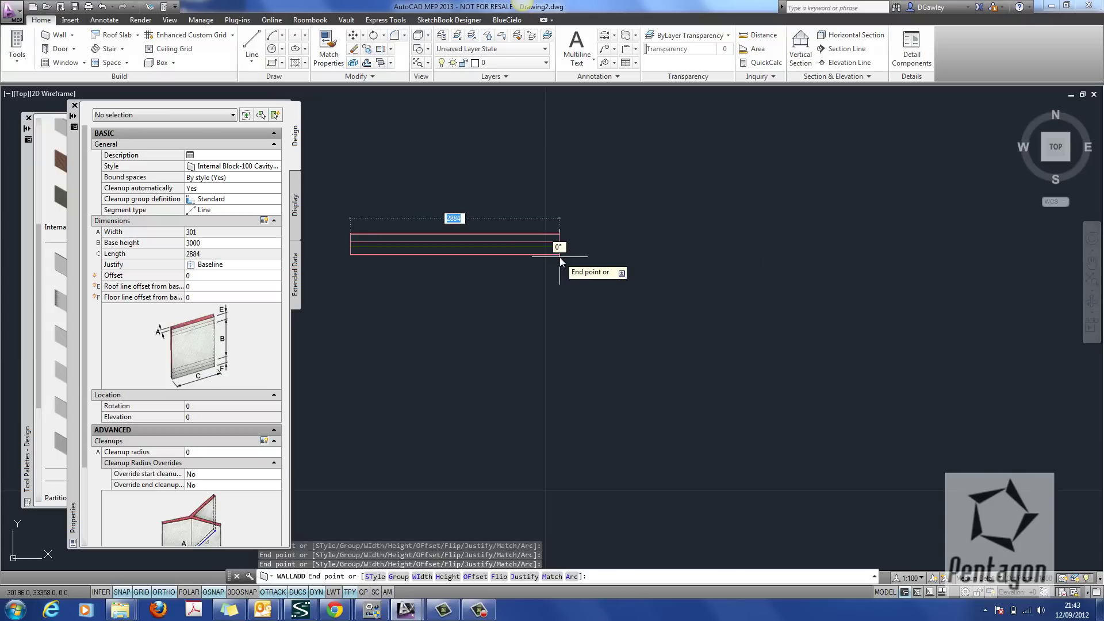
pyautogui.press('ctrl')
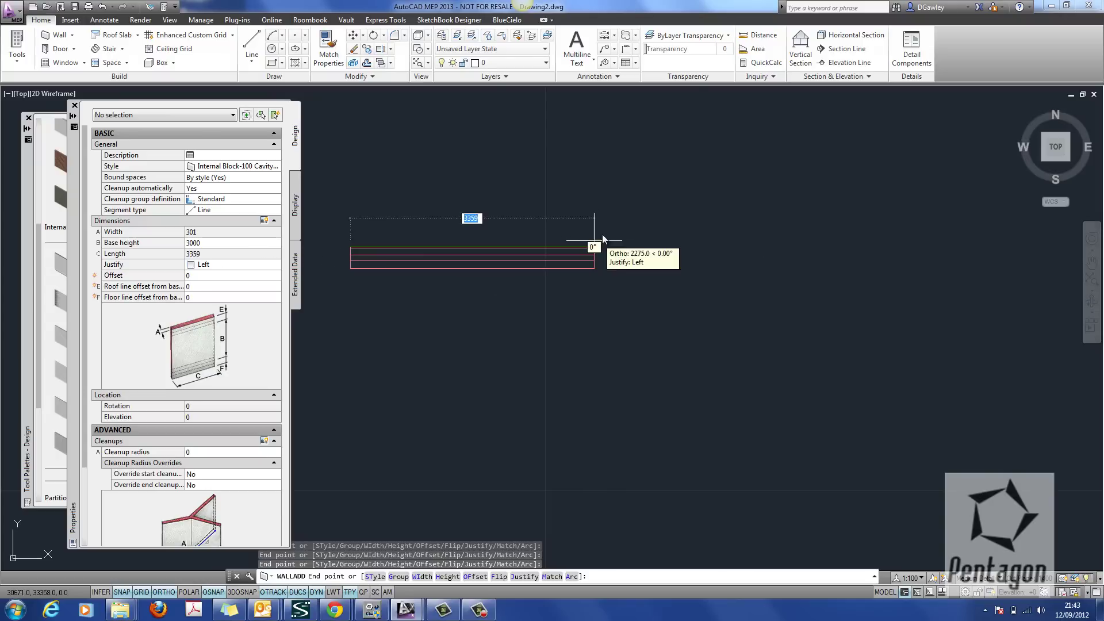
# Step: Draw four connected wall segments with one step in the outline: right about 17600, down, right, and down
pyautogui.scroll(-8, 626, 240)
pyautogui.scroll(3, 575, 250)
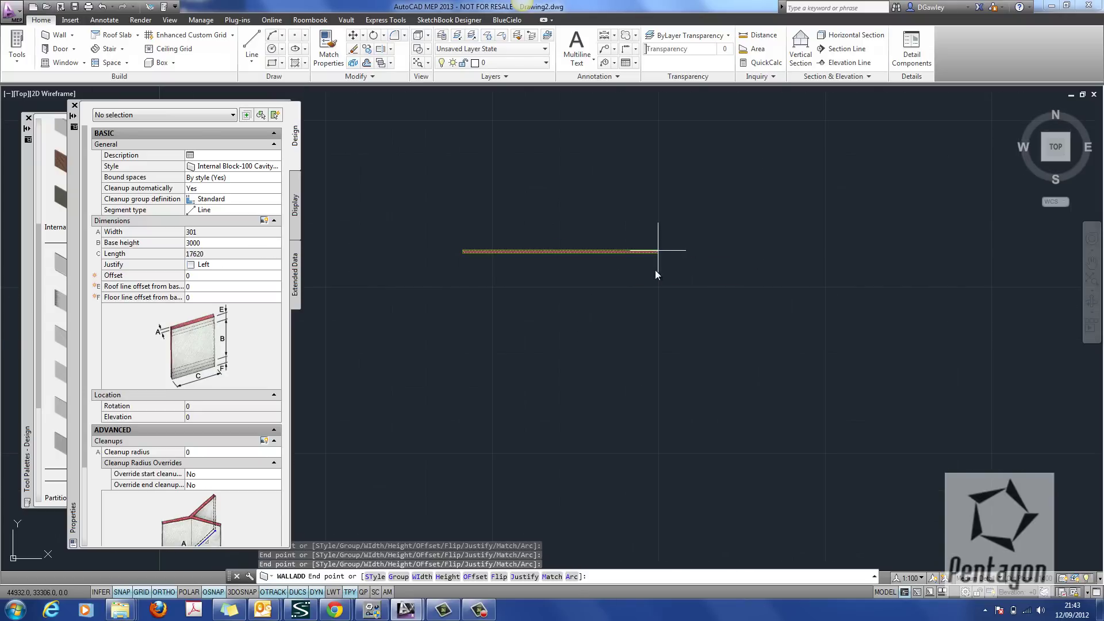
pyautogui.click(657, 250)
pyautogui.click(656, 299)
pyautogui.click(744, 299)
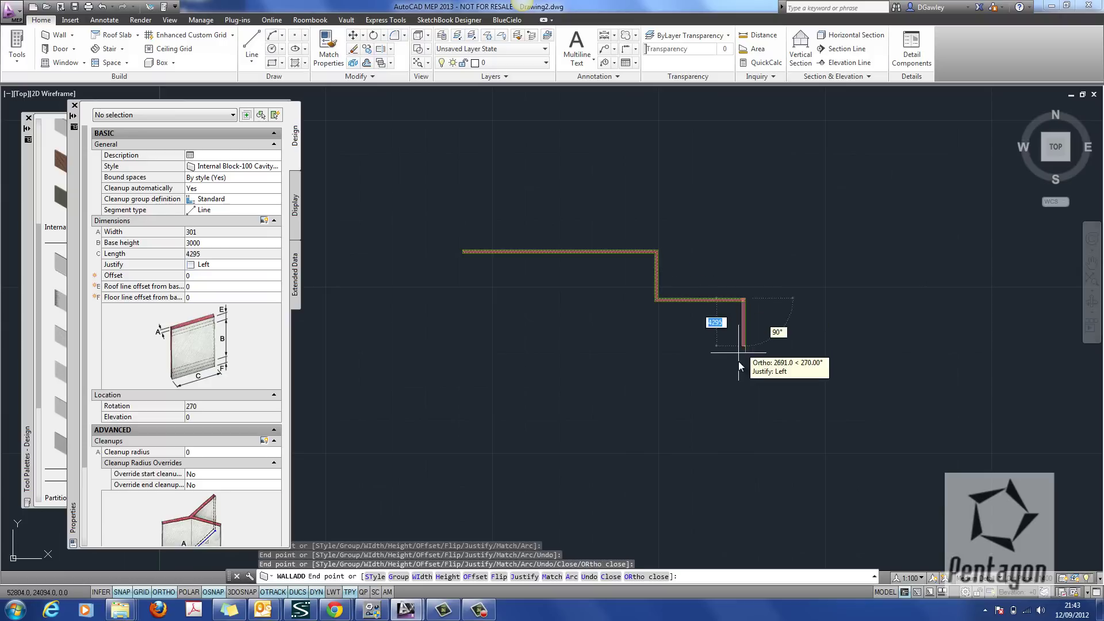
pyautogui.click(734, 391)
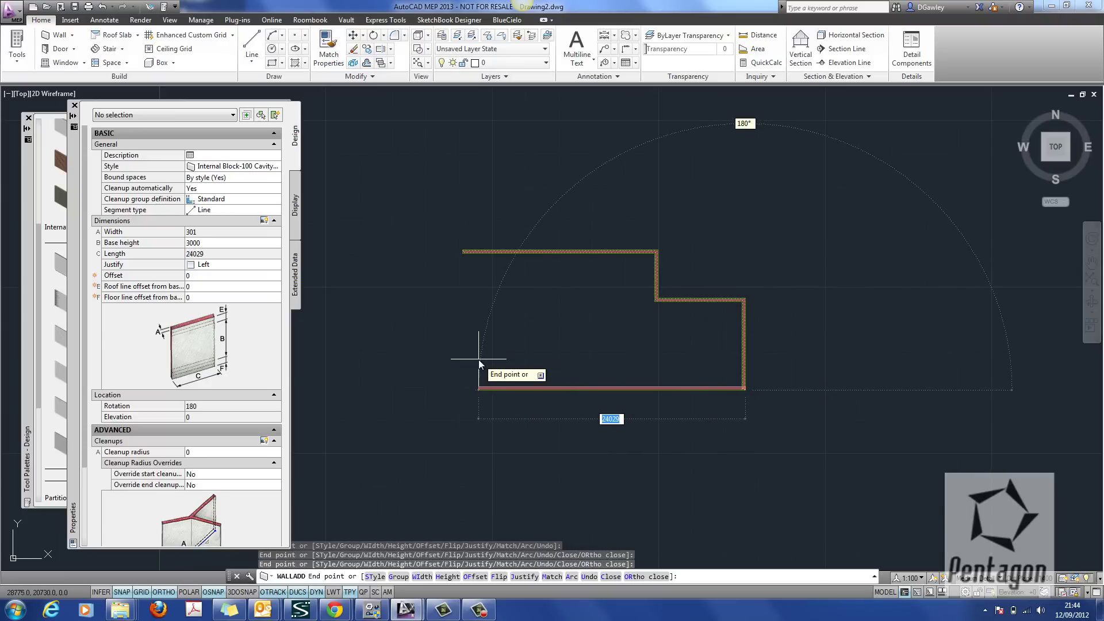
# Step: Close the wall outline with Ortho close, running the bottom wall to the left
pyautogui.rightClick(478, 360)
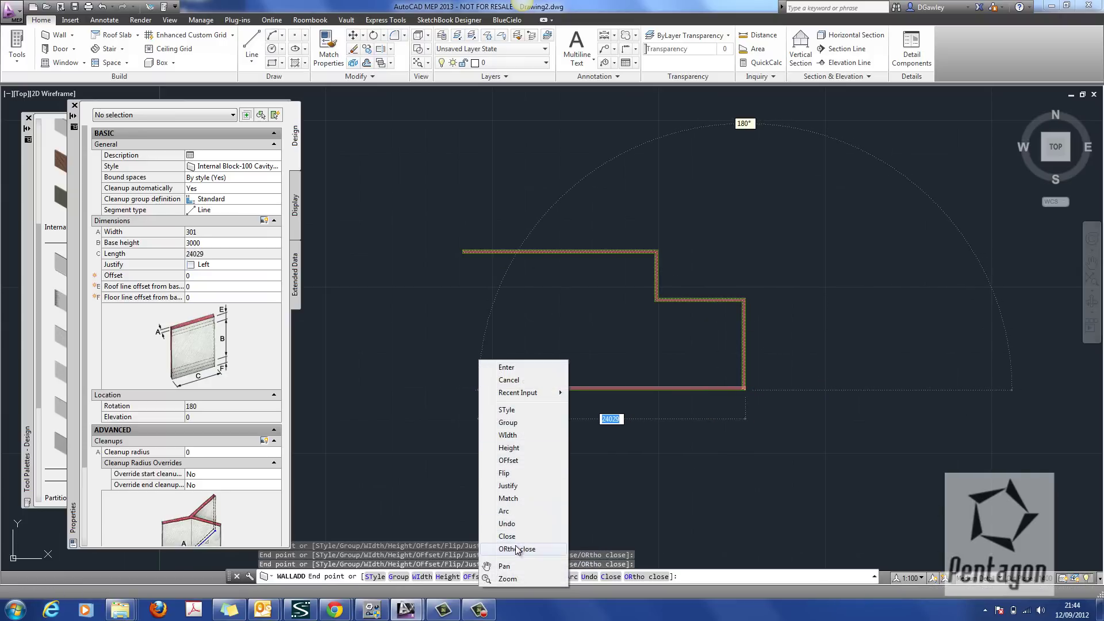
pyautogui.click(517, 548)
pyautogui.click(493, 350)
# Step: Fillet the upper-left corner of the wall outline with a radius of 2000
pyautogui.scroll(3, 460, 249)
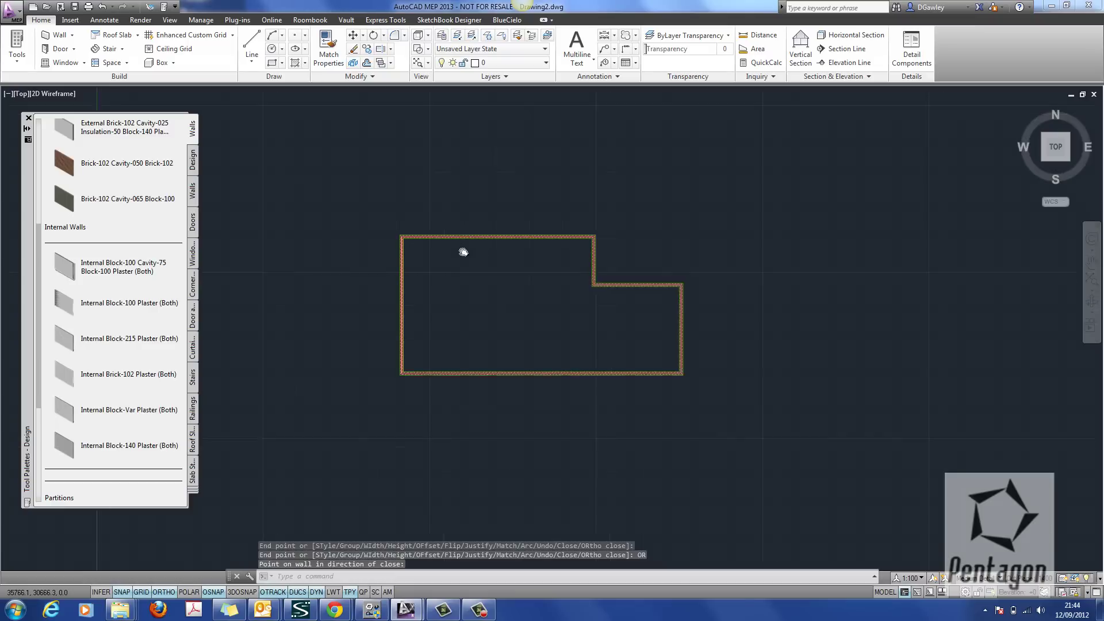
pyautogui.scroll(2, 419, 235)
pyautogui.write('f')
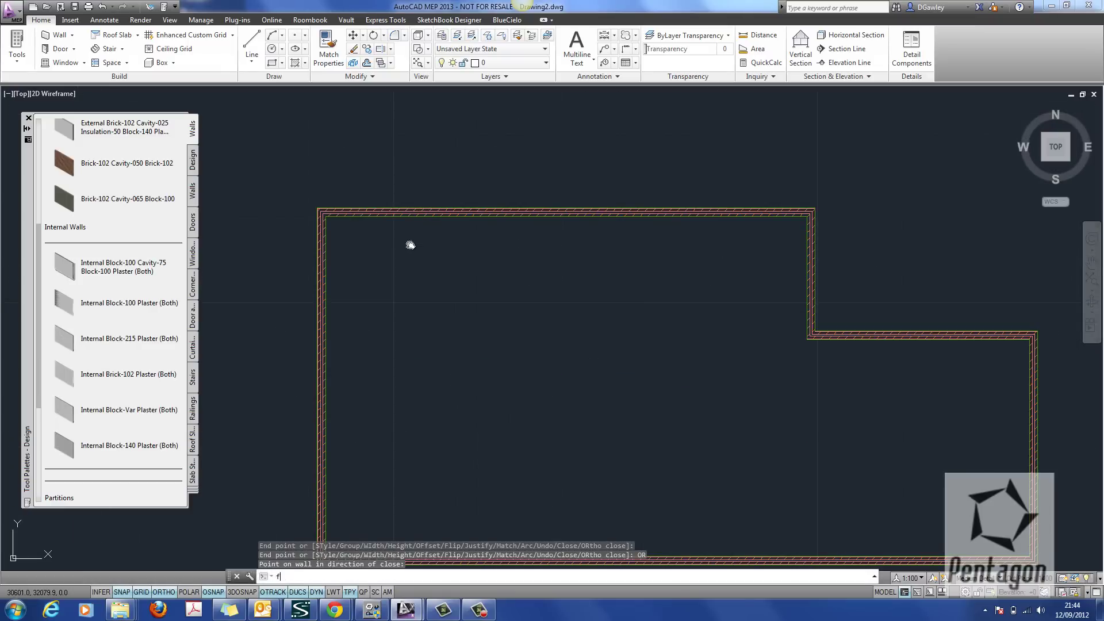
pyautogui.press('Return')
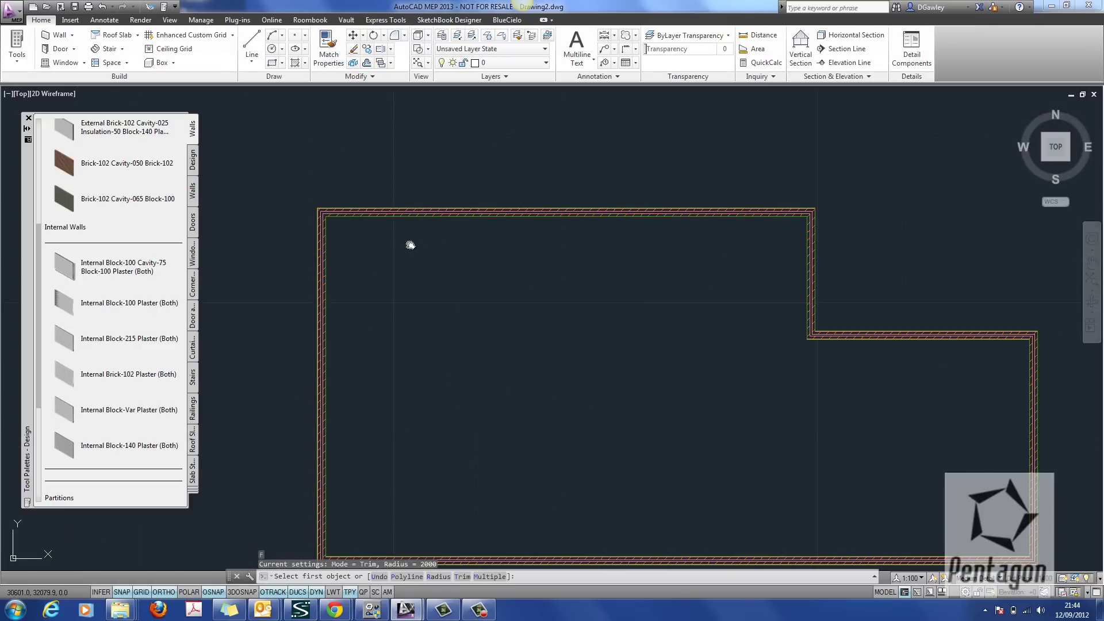
pyautogui.write('r')
pyautogui.press('Return')
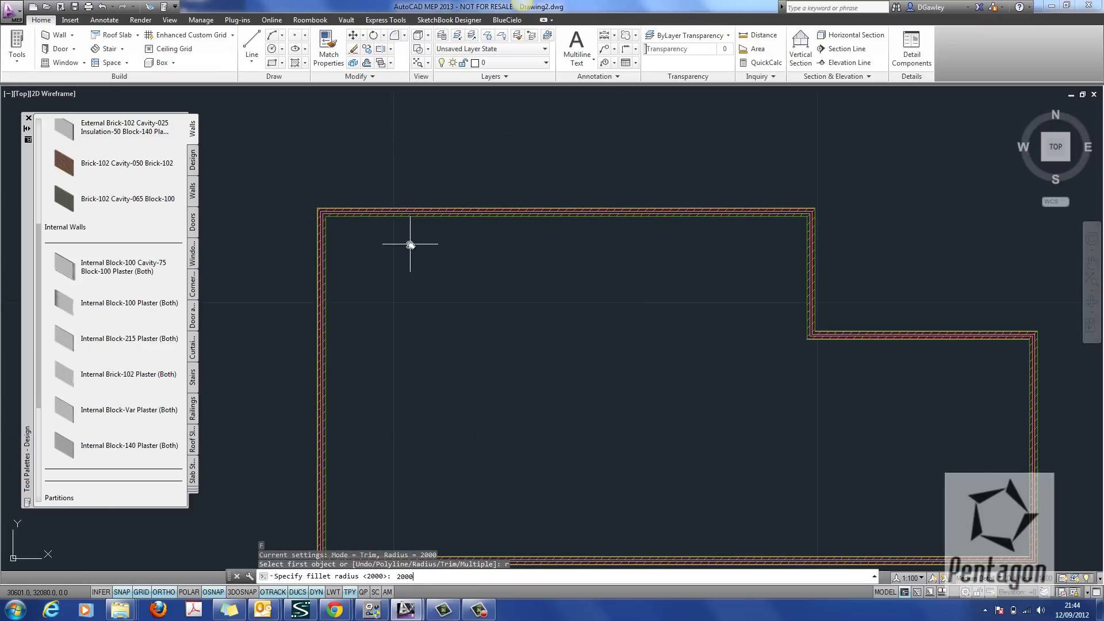
pyautogui.write('2000')
pyautogui.press('Return')
pyautogui.click(320, 221)
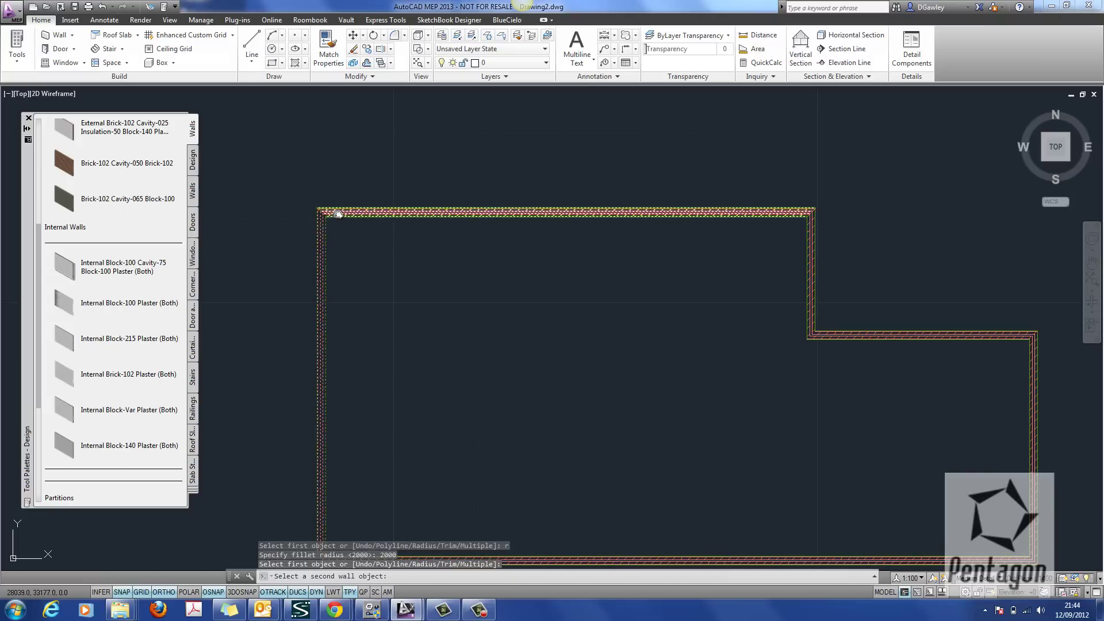
pyautogui.click(338, 214)
# Step: Repeat the fillet with the same radius on the lower-left corner of the wall outline
pyautogui.scroll(-3, 395, 306)
pyautogui.rightClick(377, 260)
pyautogui.click(410, 268)
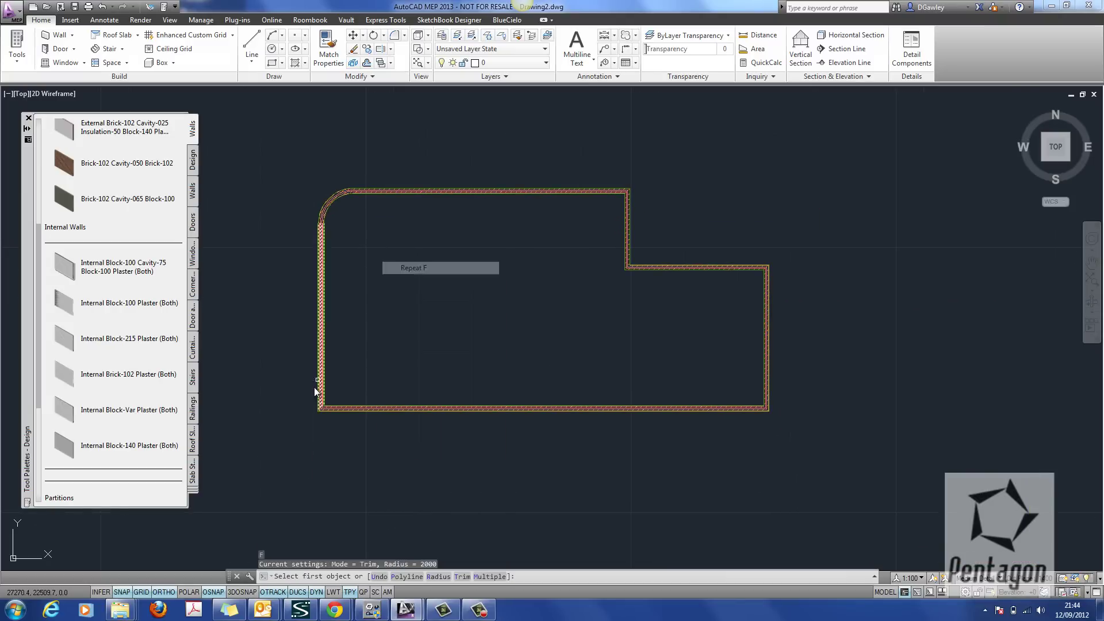
pyautogui.click(318, 384)
pyautogui.click(337, 407)
pyautogui.moveTo(372, 253); pyautogui.dragTo(413, 268, button='middle')
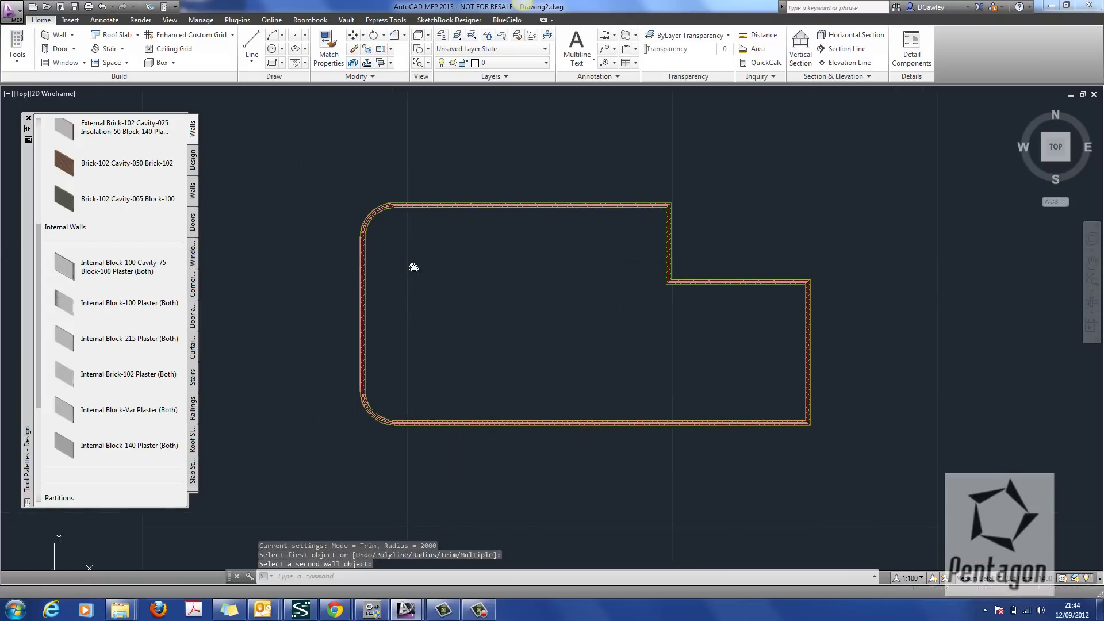
# Step: Start a polyline near the short horizontal wall beyond the step and clear all general object snap modes
pyautogui.scroll(4, 482, 220)
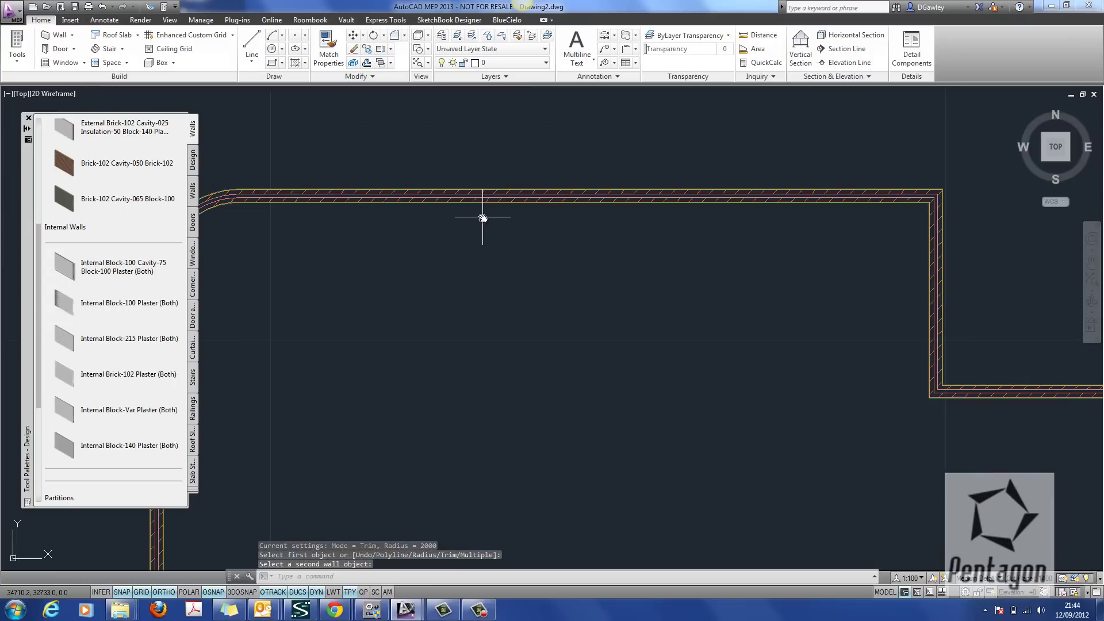
pyautogui.scroll(5, 482, 219)
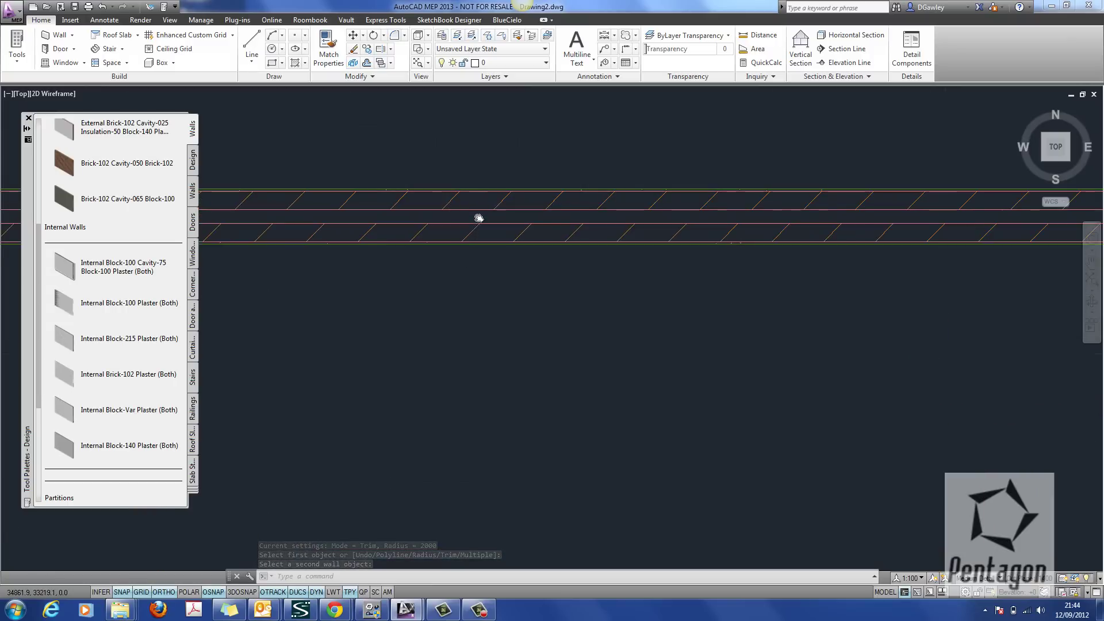
pyautogui.scroll(-6, 478, 218)
pyautogui.scroll(5, 575, 242)
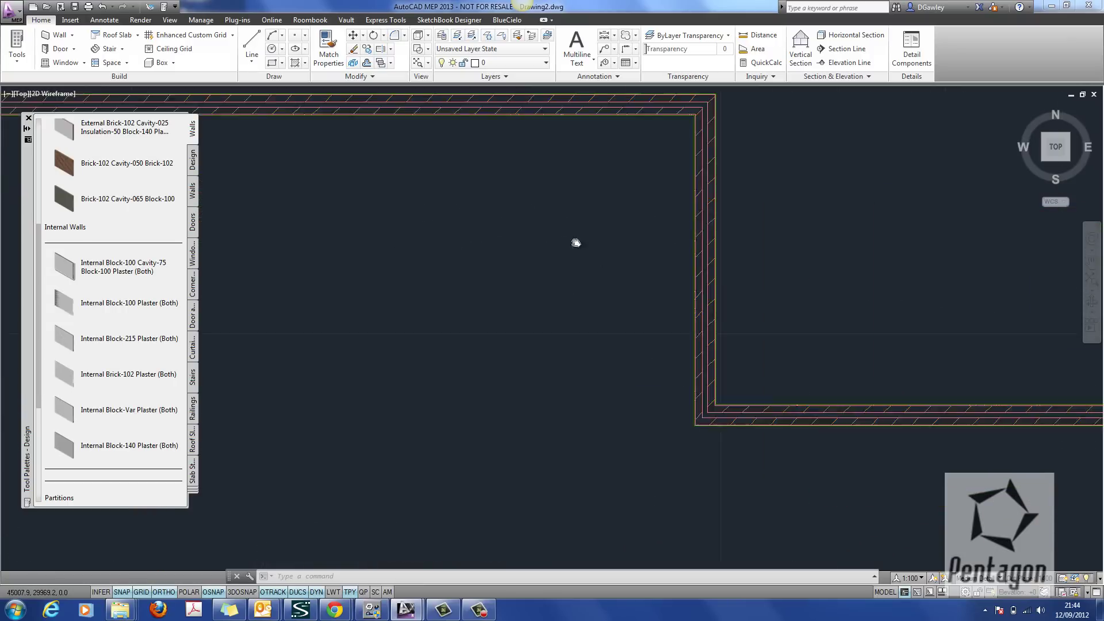
pyautogui.scroll(-3, 629, 296)
pyautogui.scroll(5, 665, 295)
pyautogui.moveTo(666, 296); pyautogui.dragTo(394, 283, button='middle')
pyautogui.scroll(2, 521, 283)
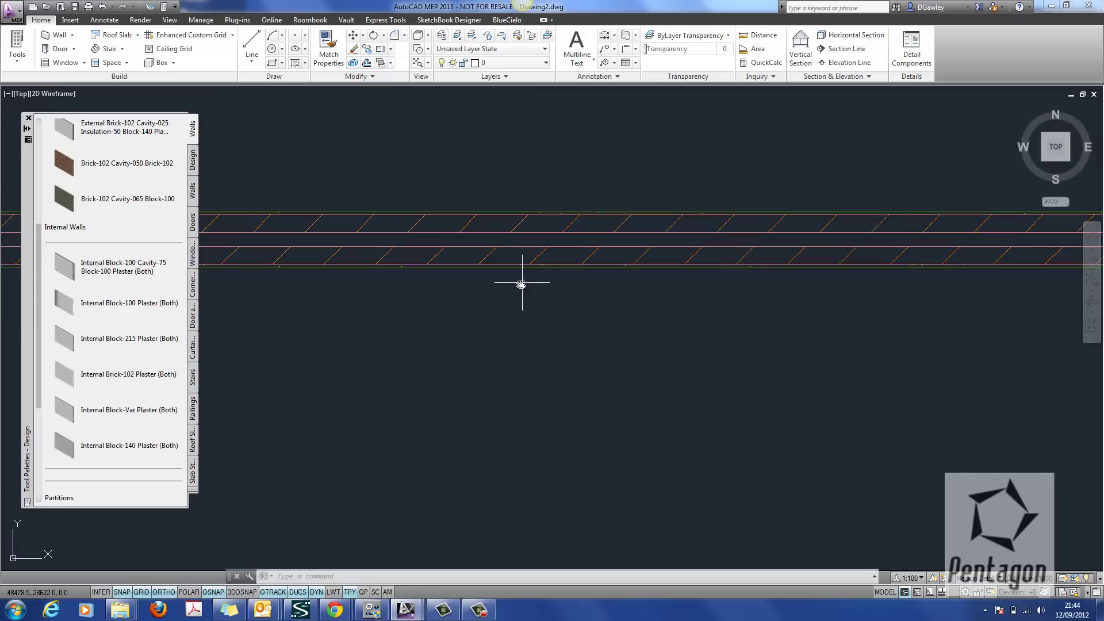
pyautogui.write('pl')
pyautogui.press('Return')
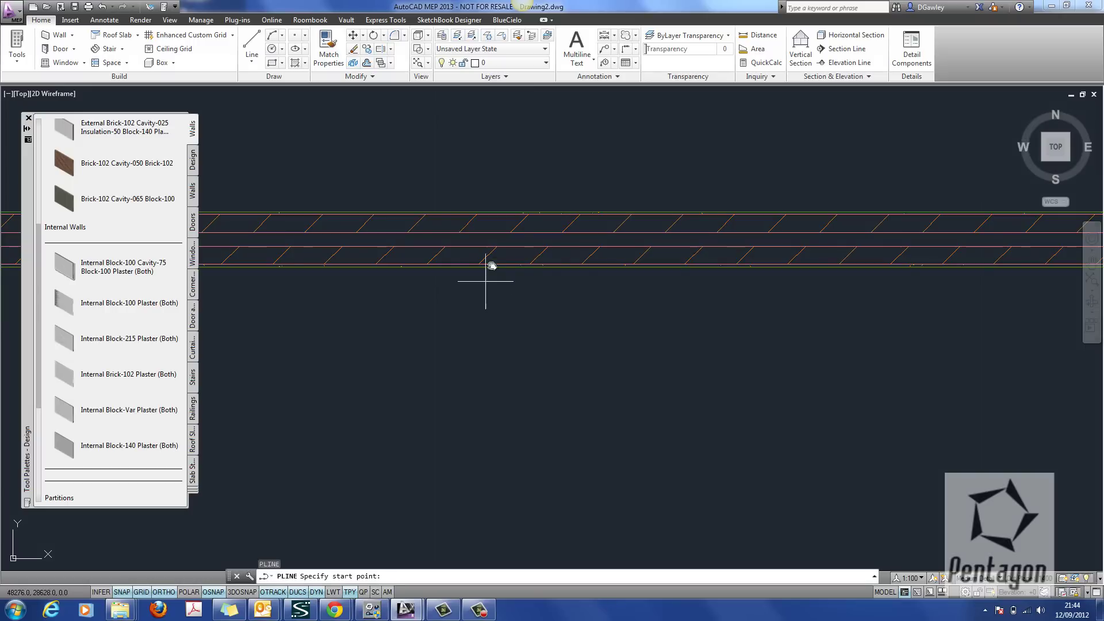
pyautogui.click(230, 592)
pyautogui.click(230, 593)
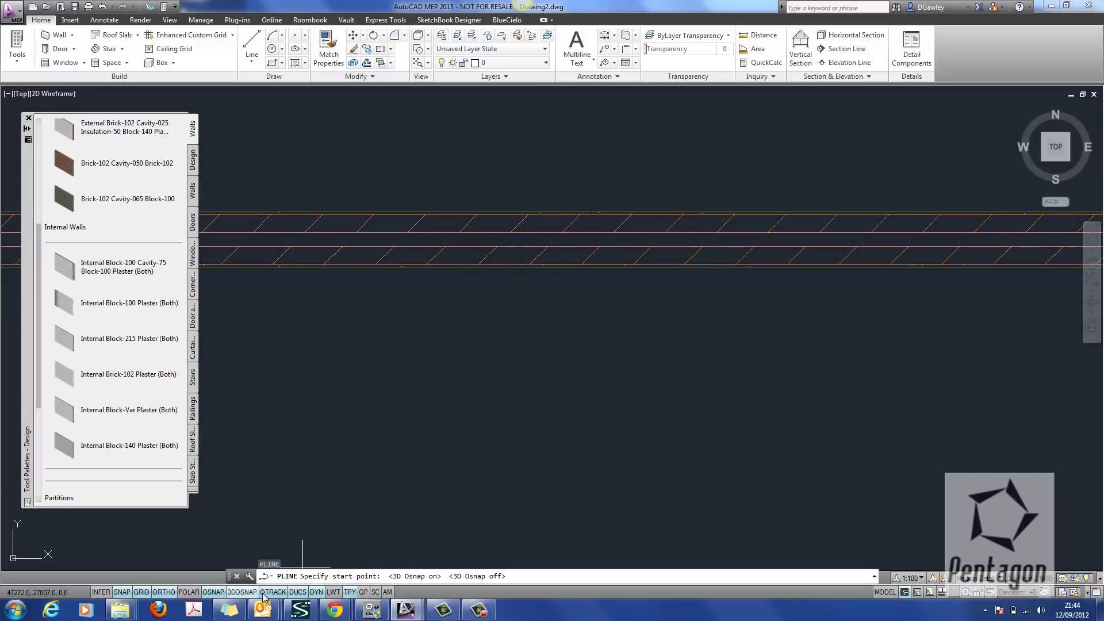
pyautogui.rightClick(209, 593)
pyautogui.click(241, 573)
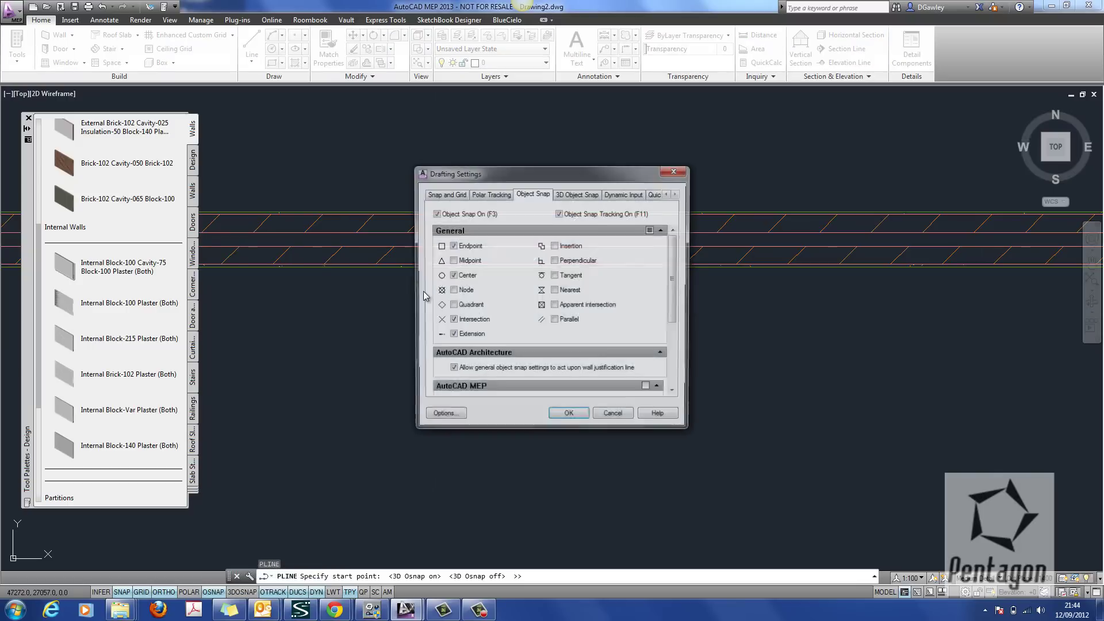
pyautogui.click(652, 230)
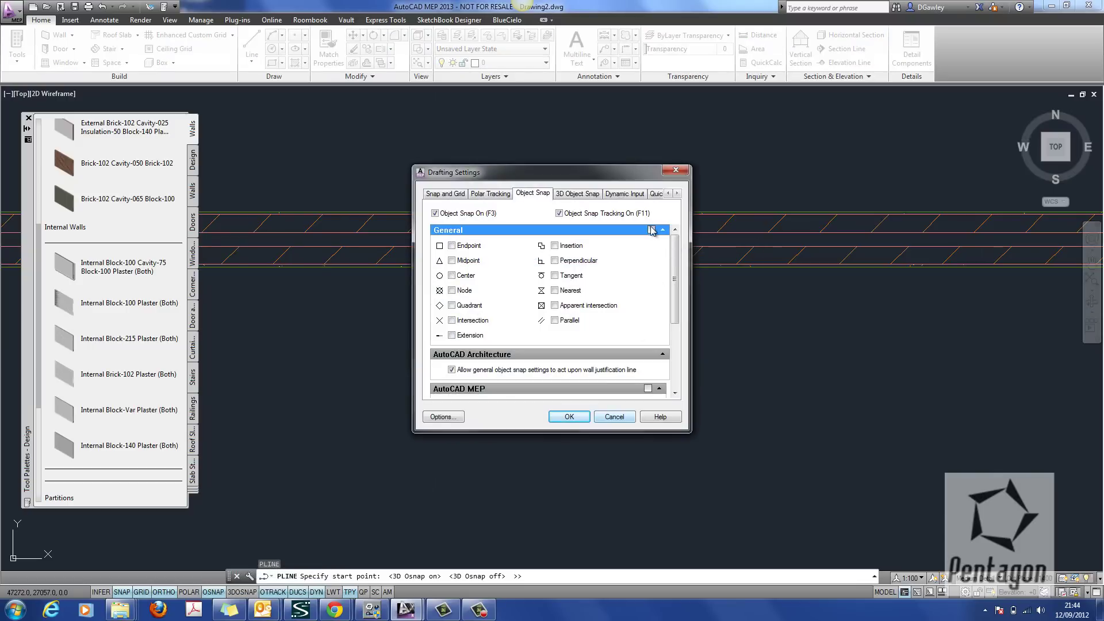
pyautogui.click(569, 417)
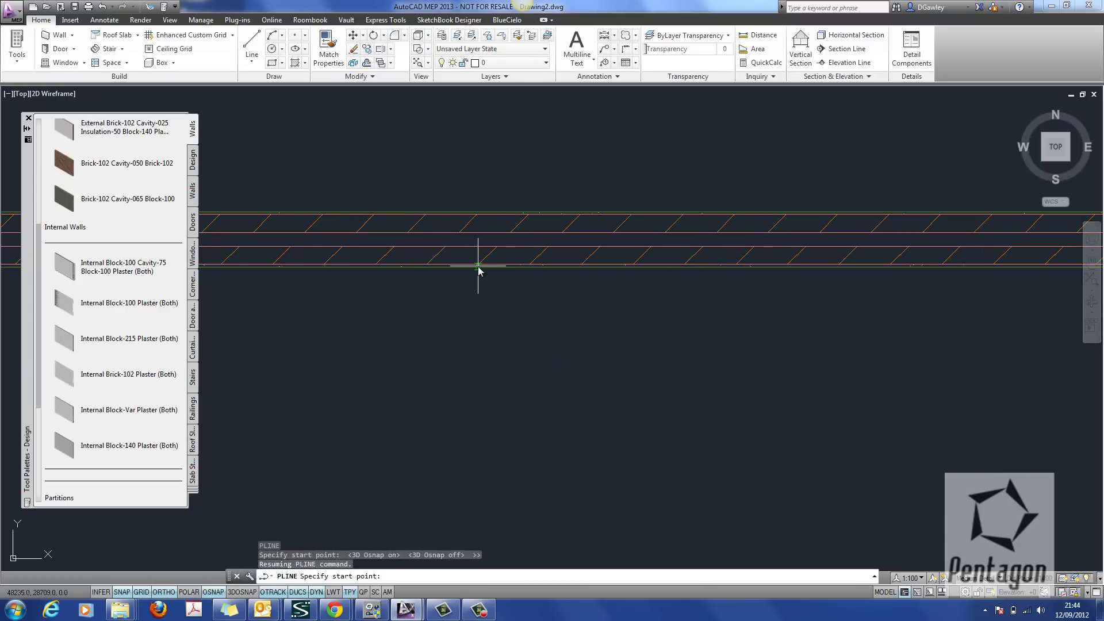
# Step: Draw an open three-sided rectangular polyline about 460 deep, starting and ending on the lower face of the short horizontal wall
pyautogui.click(477, 264)
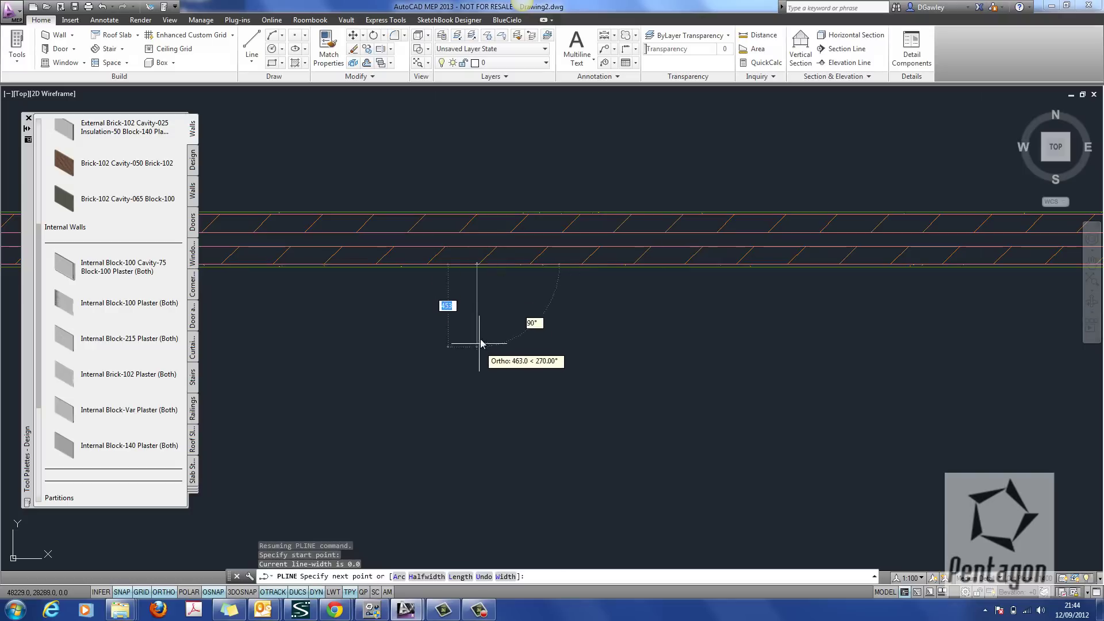
pyautogui.click(476, 347)
pyautogui.click(760, 347)
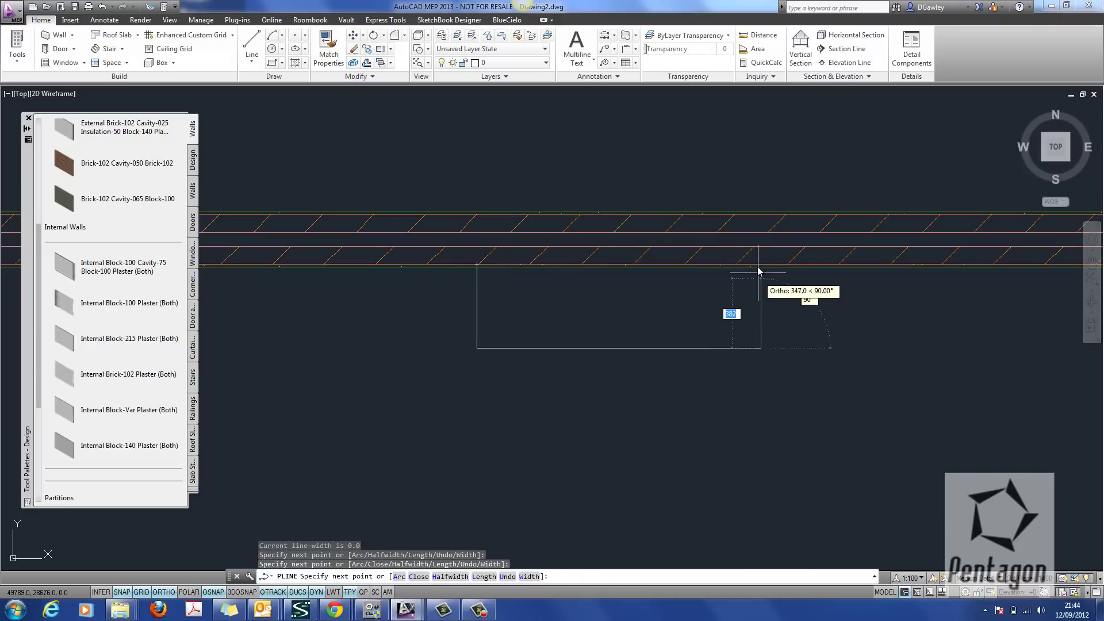
pyautogui.click(761, 264)
pyautogui.rightClick(696, 272)
pyautogui.click(714, 280)
pyautogui.moveTo(754, 312); pyautogui.dragTo(683, 327, button='middle')
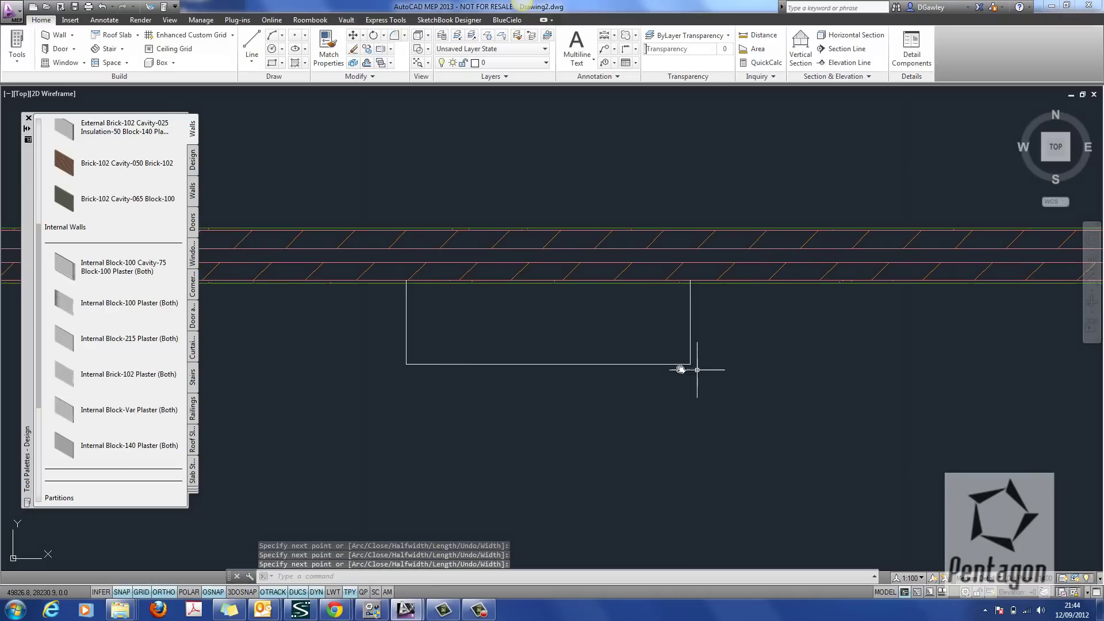
# Step: Convert the rectangular polyline into a plan modifier on the horizontal wall, erasing the layout geometry and naming the modifier style A1
pyautogui.moveTo(513, 300); pyautogui.dragTo(523, 272, button='middle')
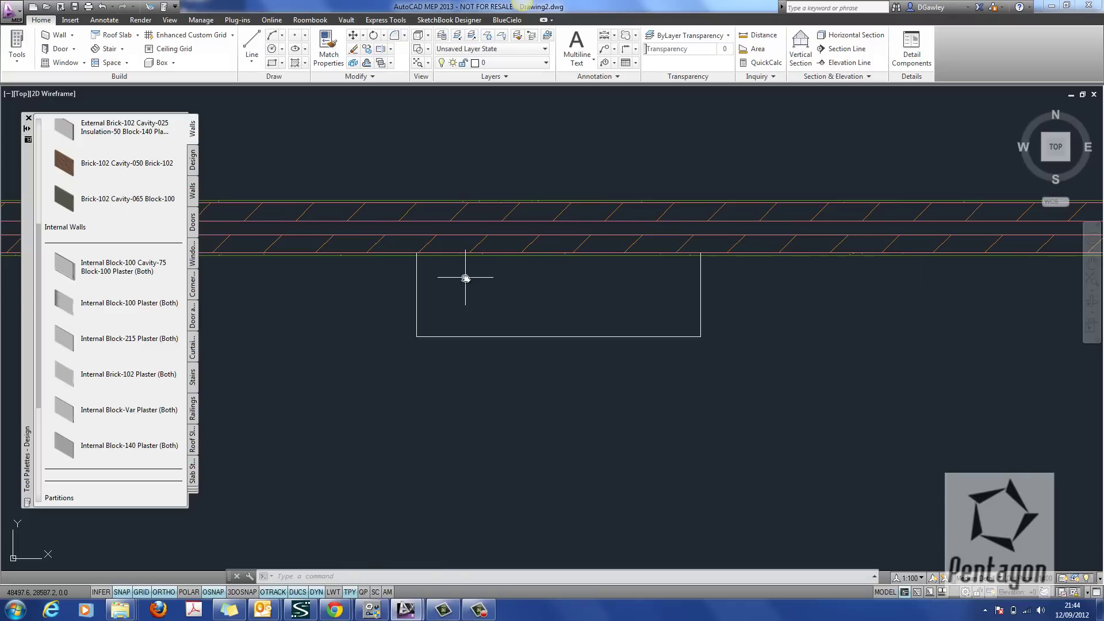
pyautogui.press('Escape')
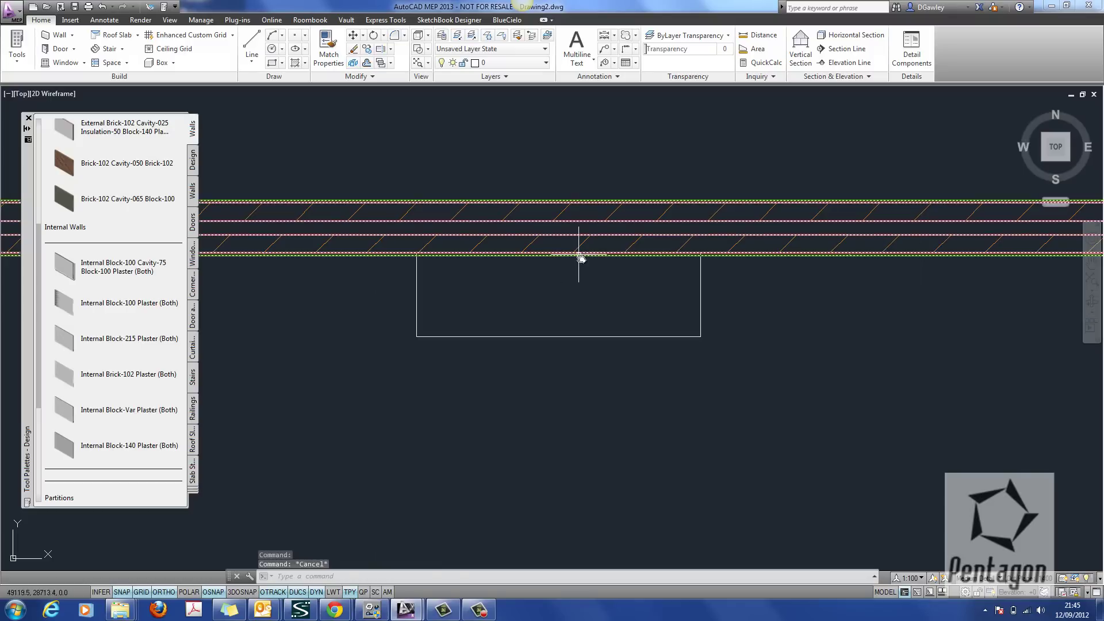
pyautogui.click(547, 226)
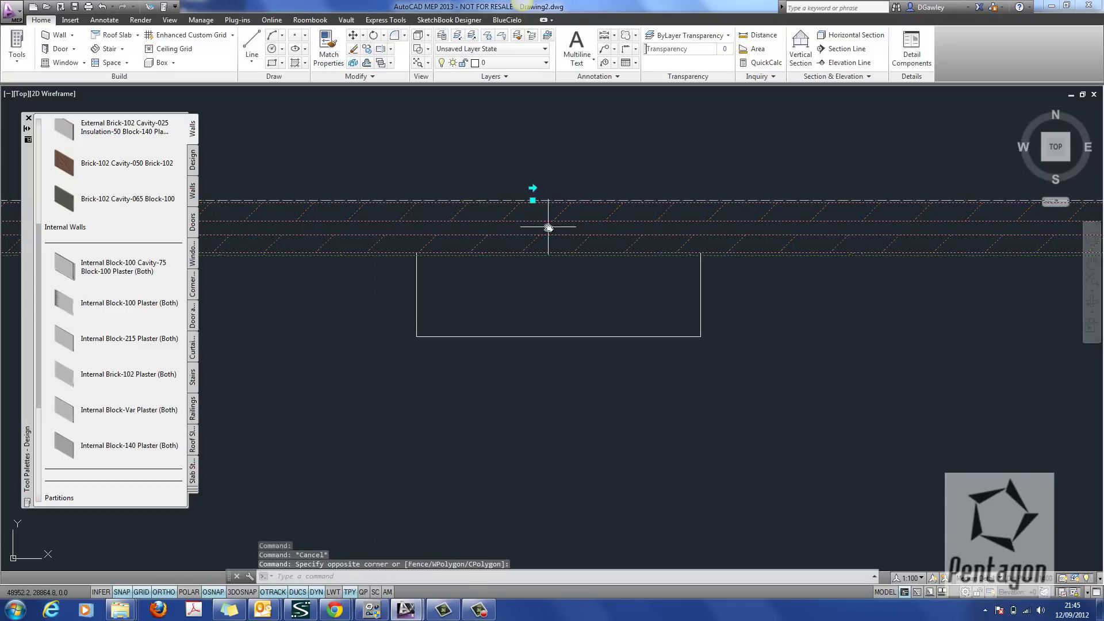
pyautogui.rightClick(469, 205)
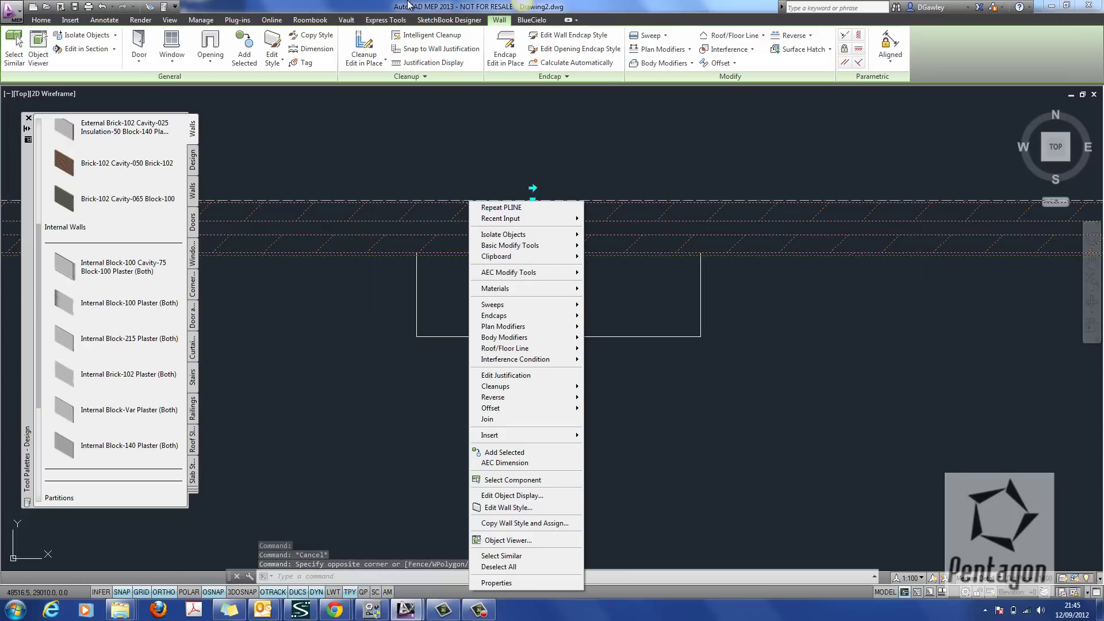
pyautogui.click(468, 190)
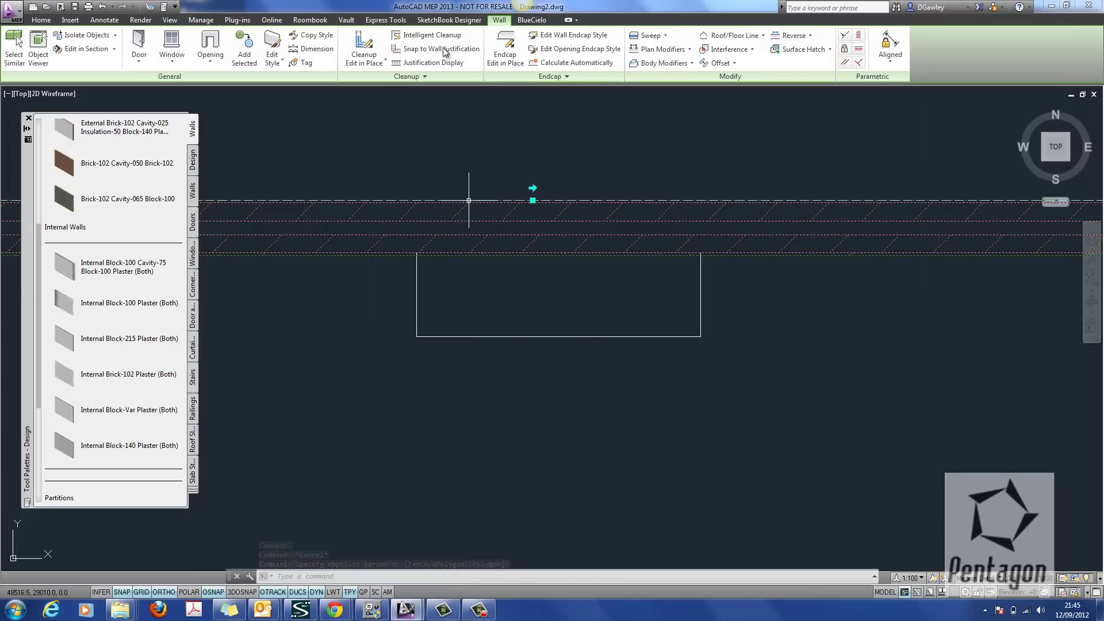
pyautogui.click(691, 51)
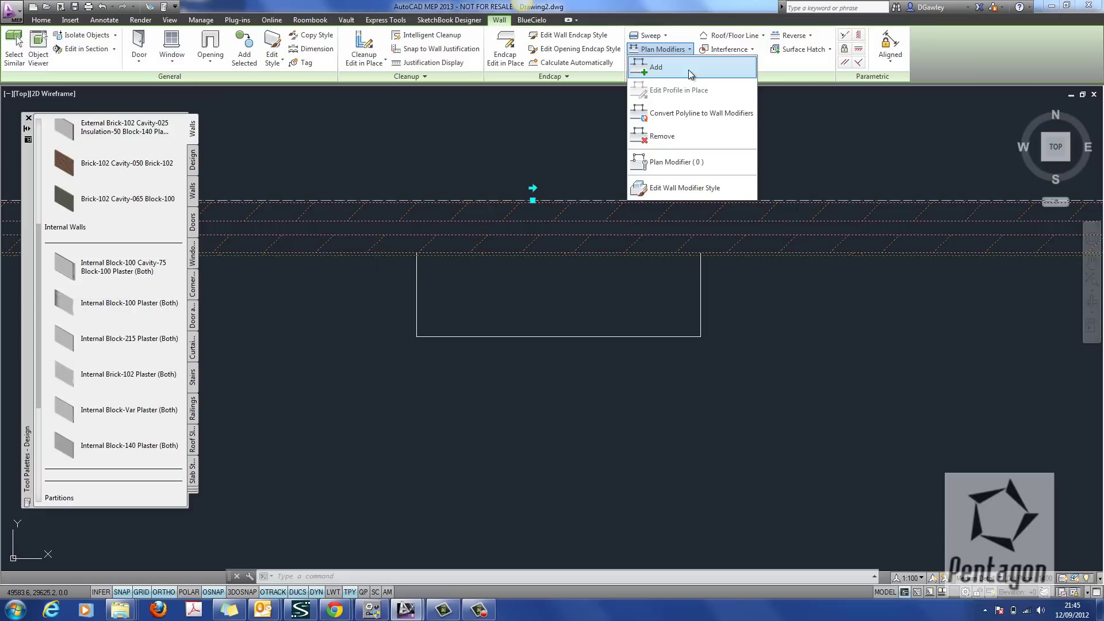
pyautogui.click(680, 114)
pyautogui.click(535, 337)
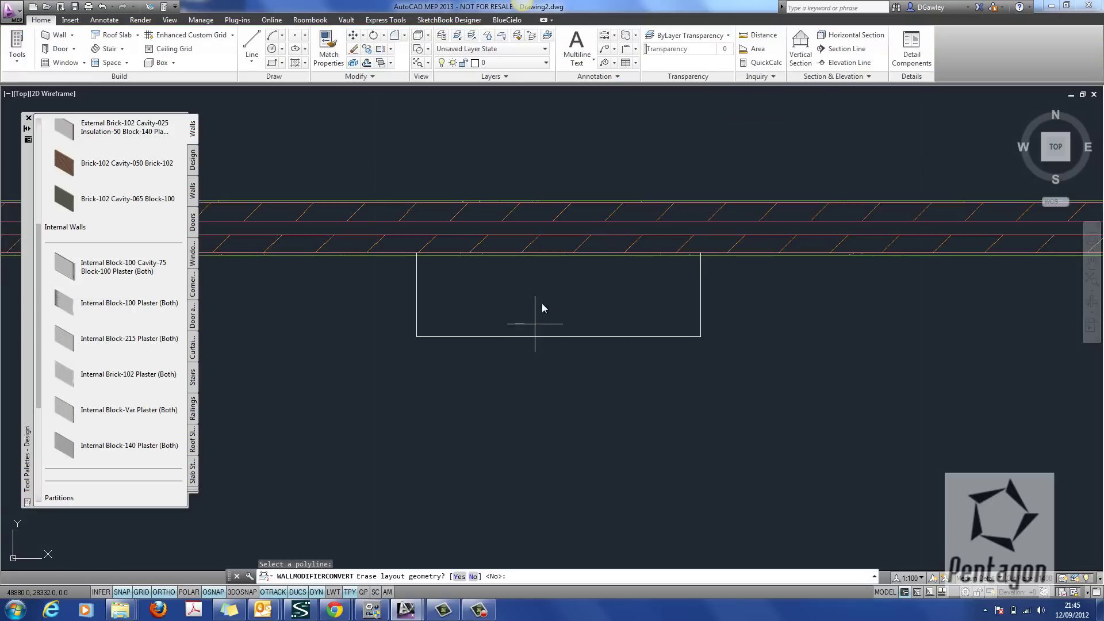
pyautogui.rightClick(547, 287)
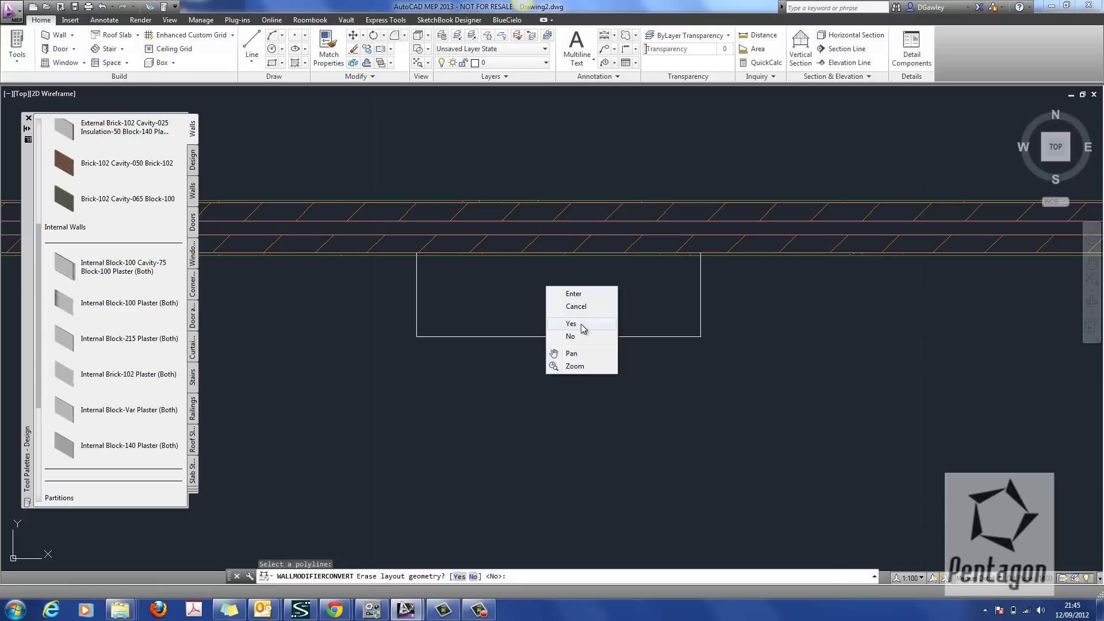
pyautogui.click(582, 325)
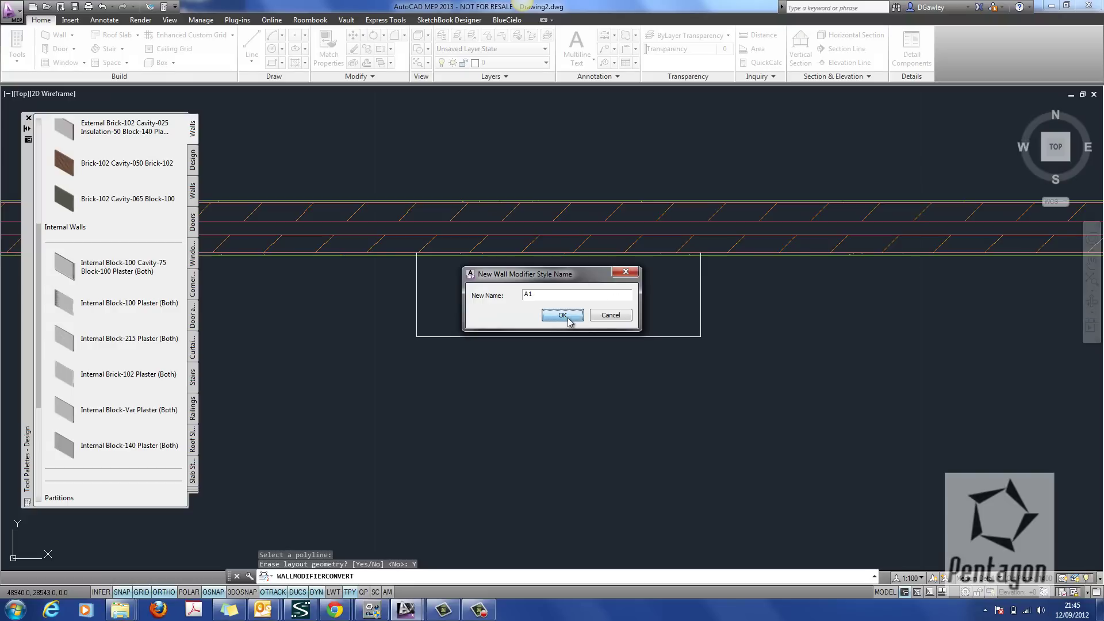
pyautogui.click(563, 316)
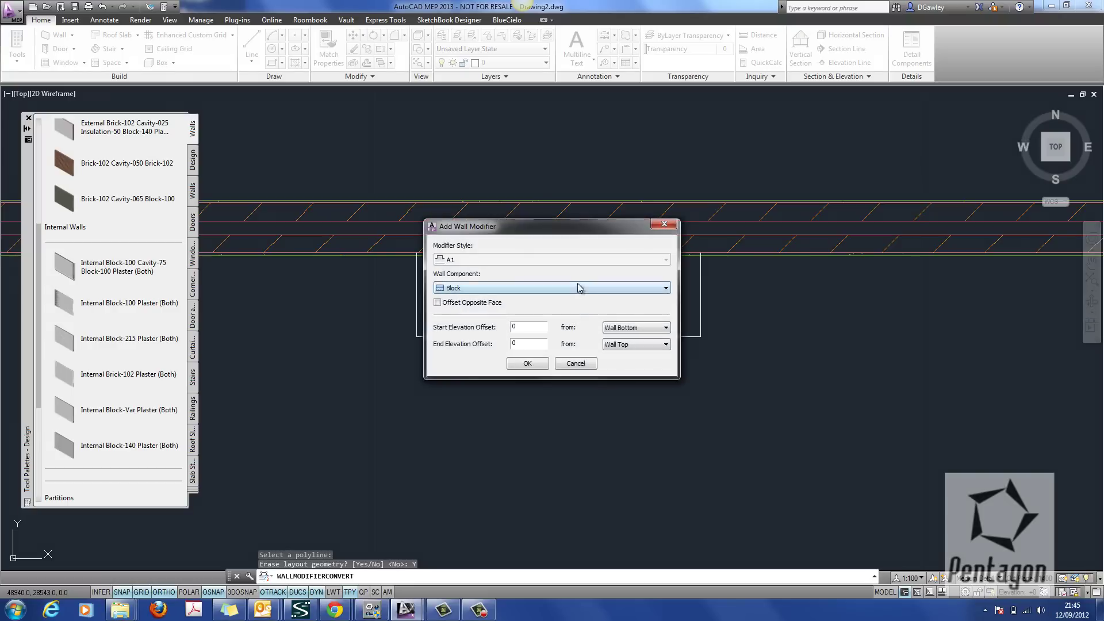
# Step: Apply modifier A1 to the wall's inner Block component, with elevation offsets of 0 from wall bottom and wall top
pyautogui.click(578, 288)
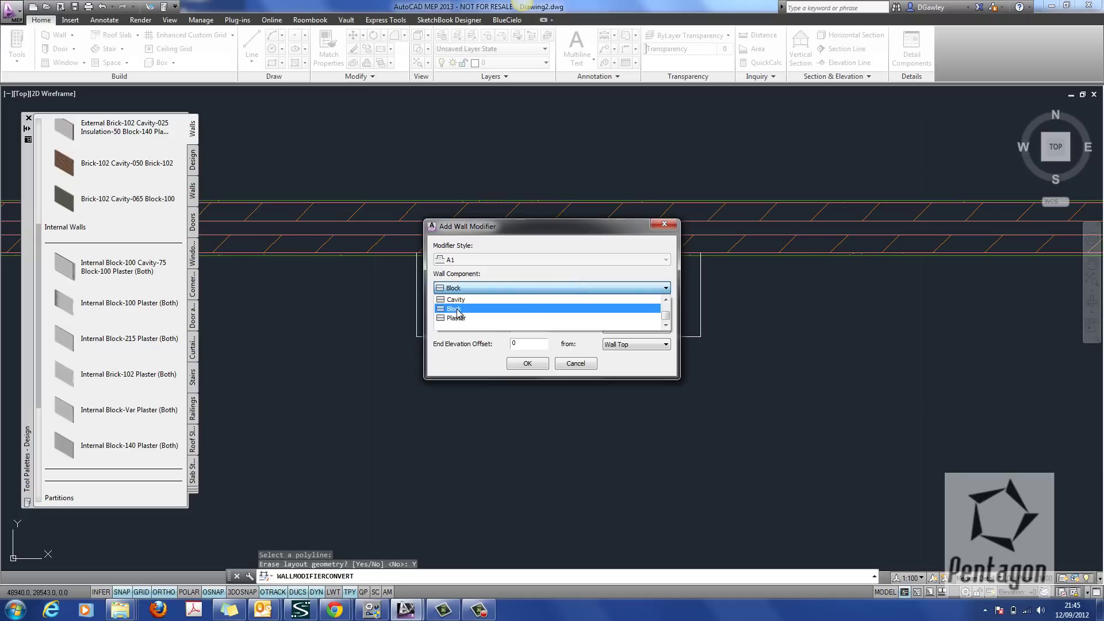
pyautogui.click(458, 310)
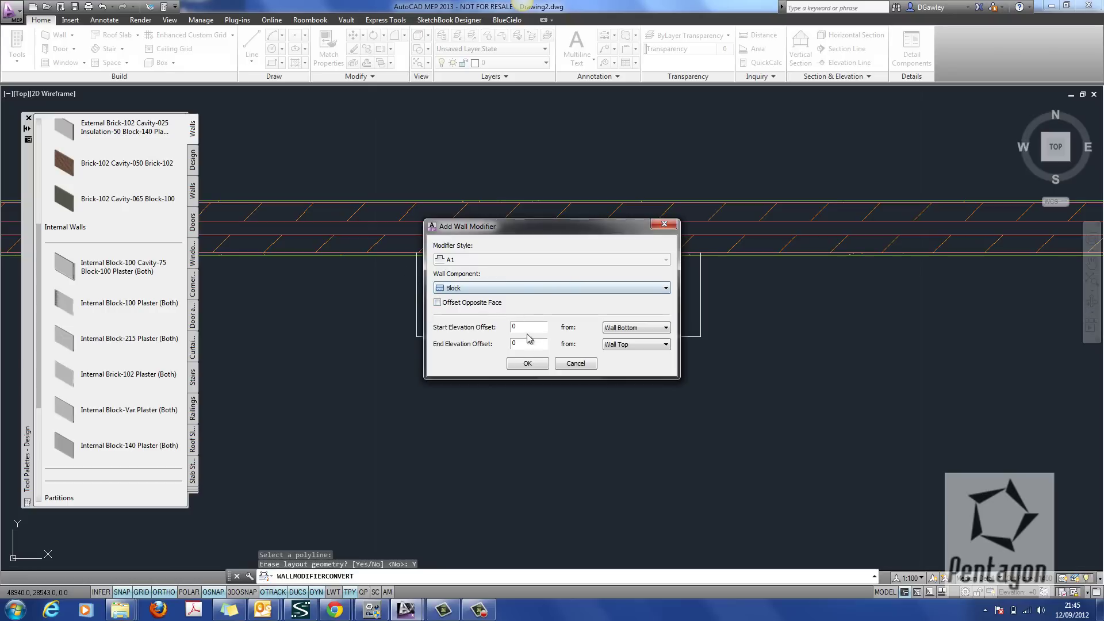
pyautogui.click(526, 363)
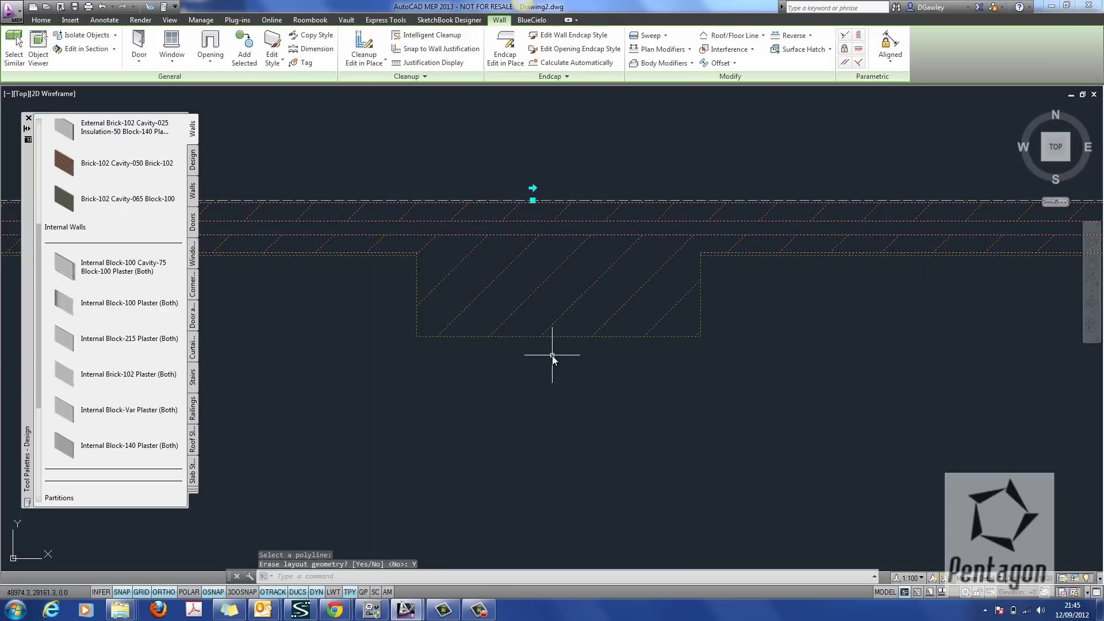
pyautogui.press('Escape')
# Step: Open the modified wall in the Object Viewer and orbit it to examine the projection in 3D
pyautogui.scroll(-2, 554, 353)
pyautogui.moveTo(645, 364); pyautogui.dragTo(667, 336, button='middle')
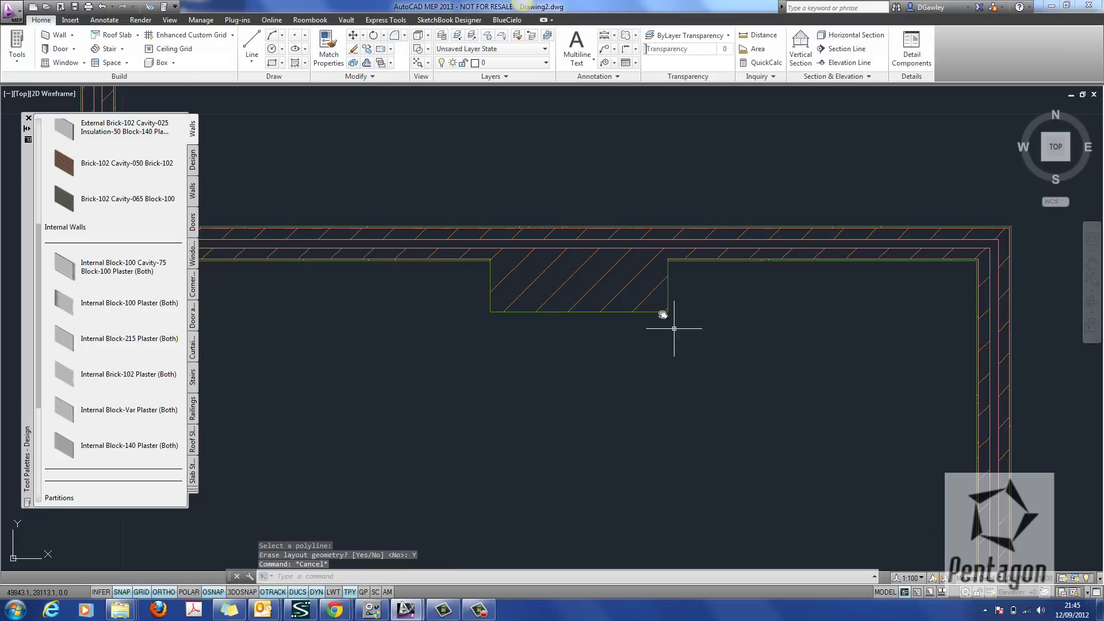
pyautogui.click(583, 275)
pyautogui.rightClick(584, 274)
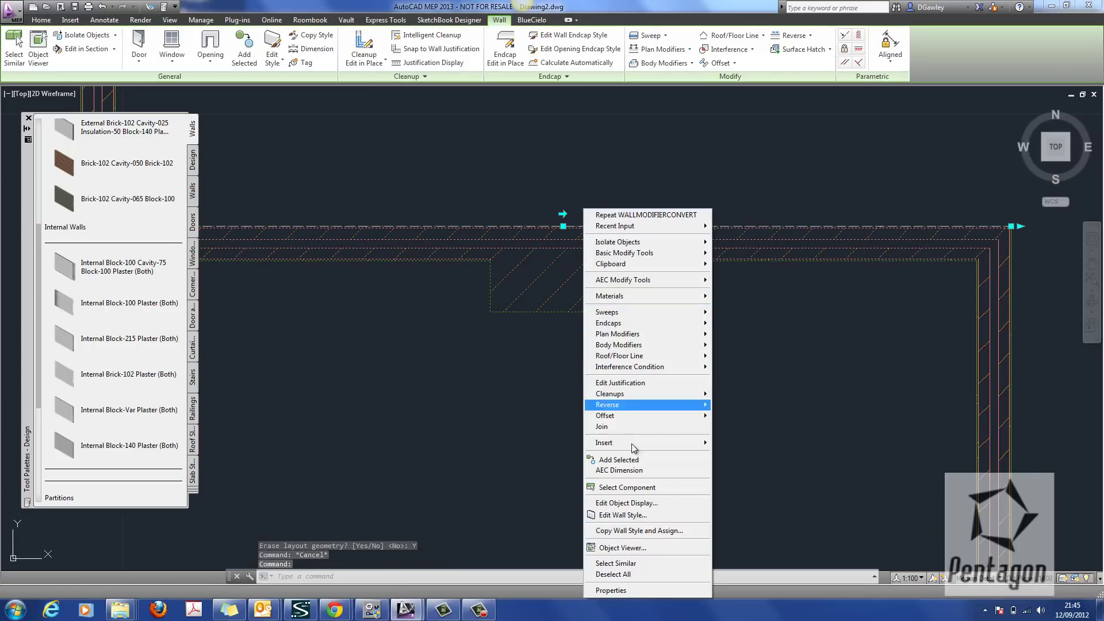
pyautogui.click(633, 544)
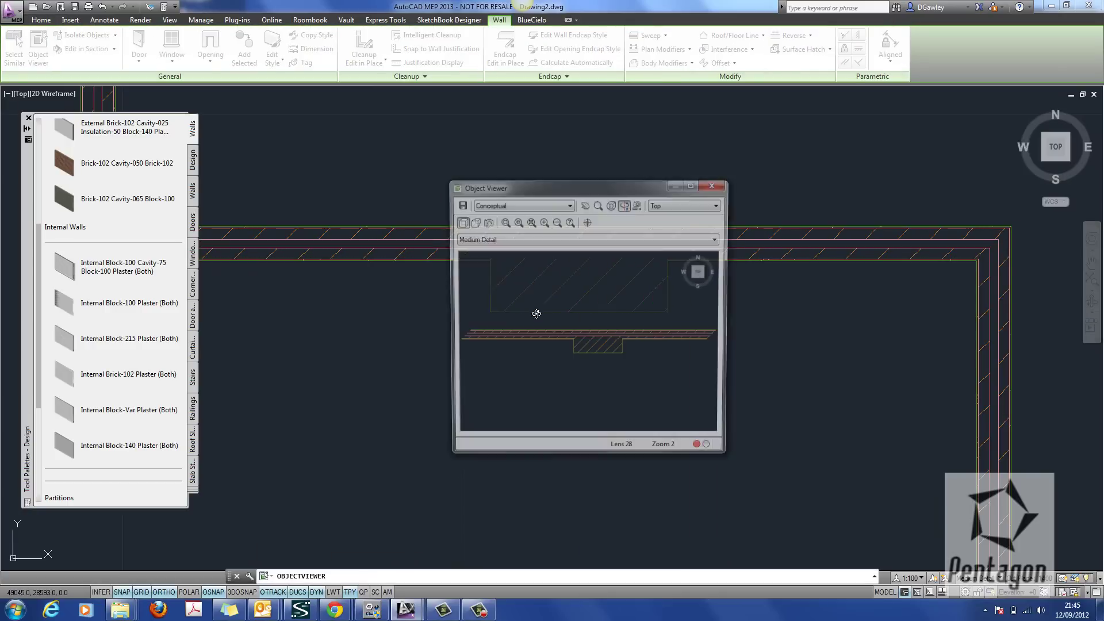
pyautogui.moveTo(537, 312)
pyautogui.mouseDown()
pyautogui.moveTo(567, 299)
pyautogui.moveTo(602, 316)
pyautogui.moveTo(588, 334)
pyautogui.mouseUp()
pyautogui.scroll(4, 588, 334)
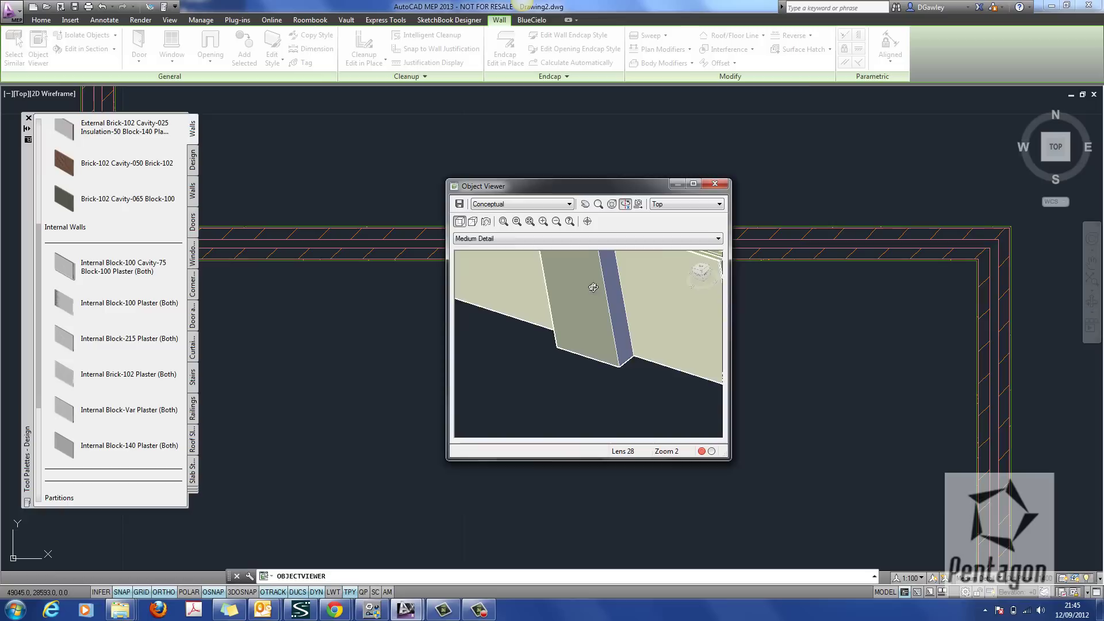
# Step: Show the previewed wall in the Realistic visual style, examine the top of the projection closely, and close the preview
pyautogui.click(492, 205)
pyautogui.click(499, 236)
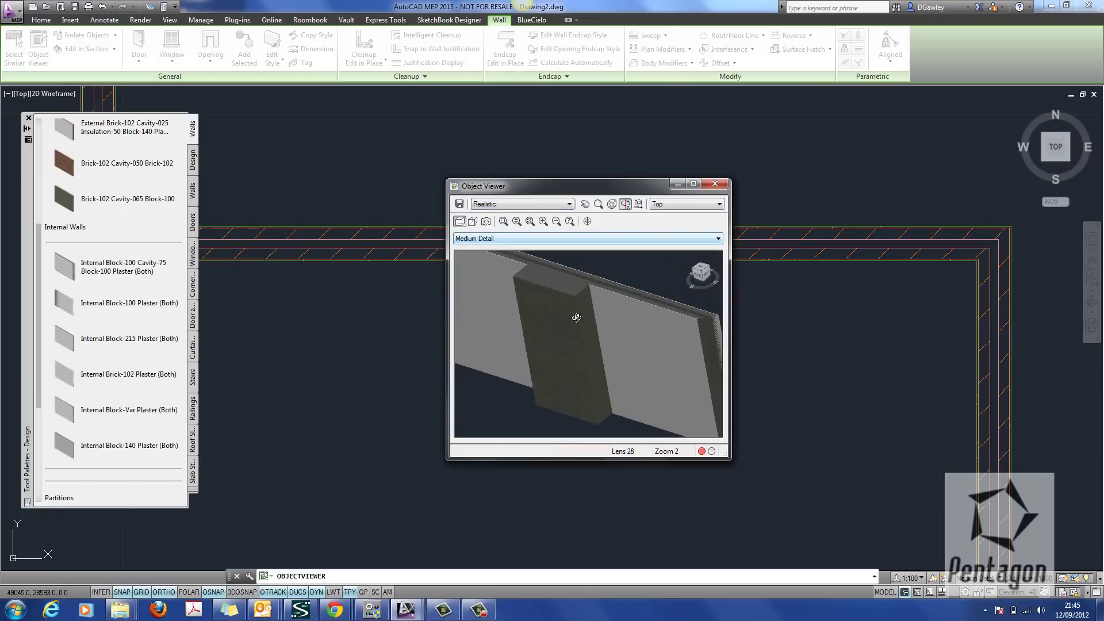
pyautogui.scroll(4, 577, 318)
pyautogui.moveTo(581, 313); pyautogui.dragTo(592, 338)
pyautogui.scroll(2, 547, 345)
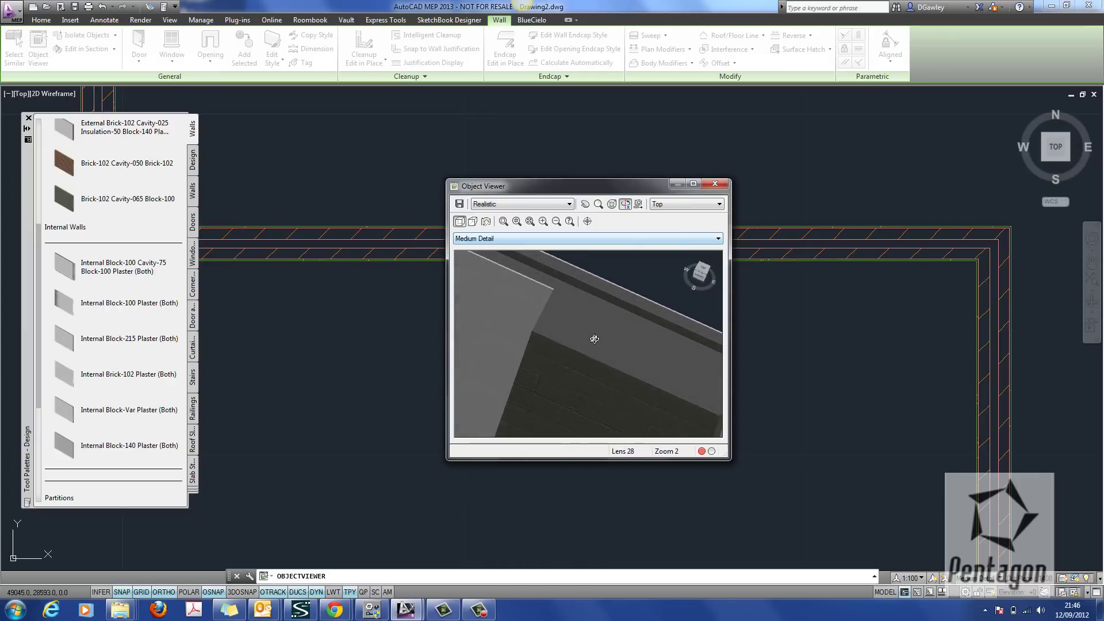
pyautogui.rightClick(578, 327)
pyautogui.click(592, 332)
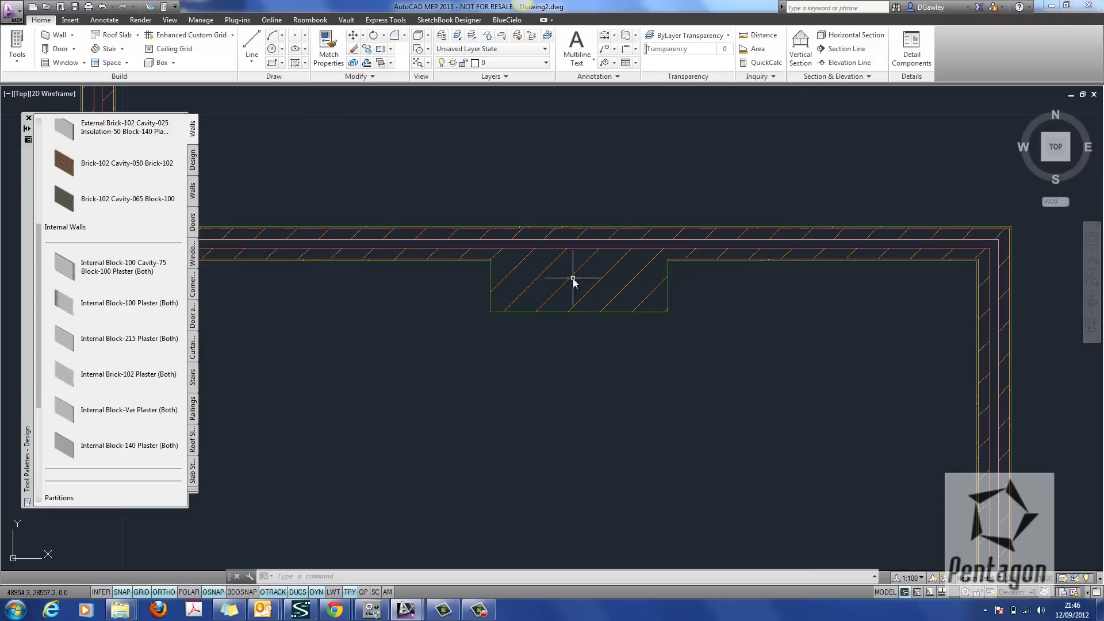
pyautogui.press('Escape')
# Step: Draw an open three-sided polyline about 1600 wide and 500 deep from the wall's lower block face, between the wall corner and the existing projection
pyautogui.moveTo(337, 286); pyautogui.dragTo(555, 312, button='middle')
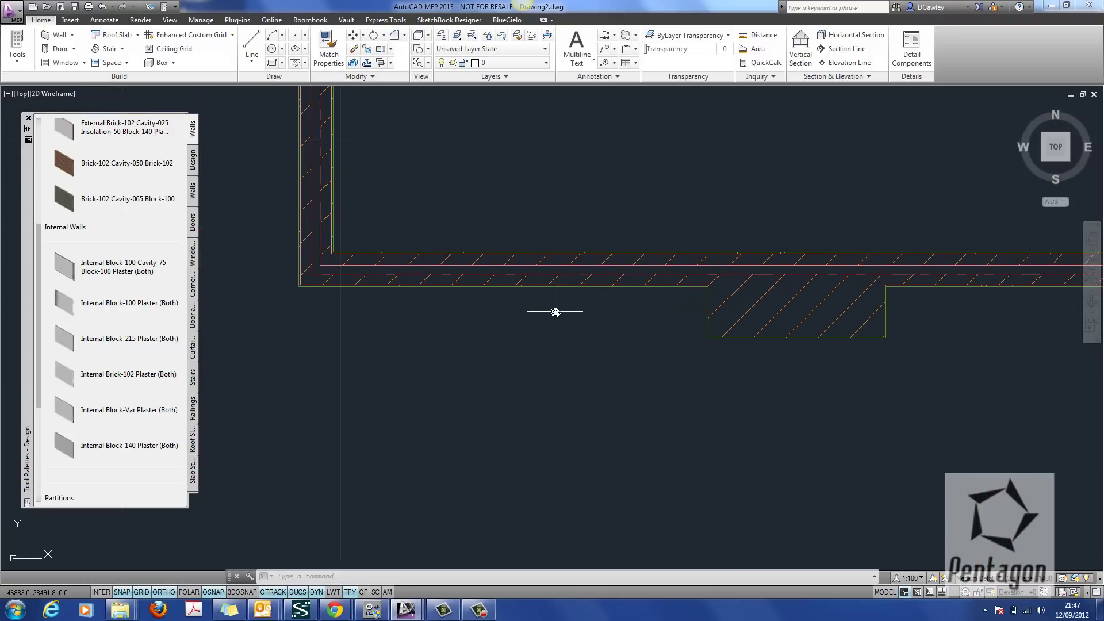
pyautogui.write('pl')
pyautogui.press('Return')
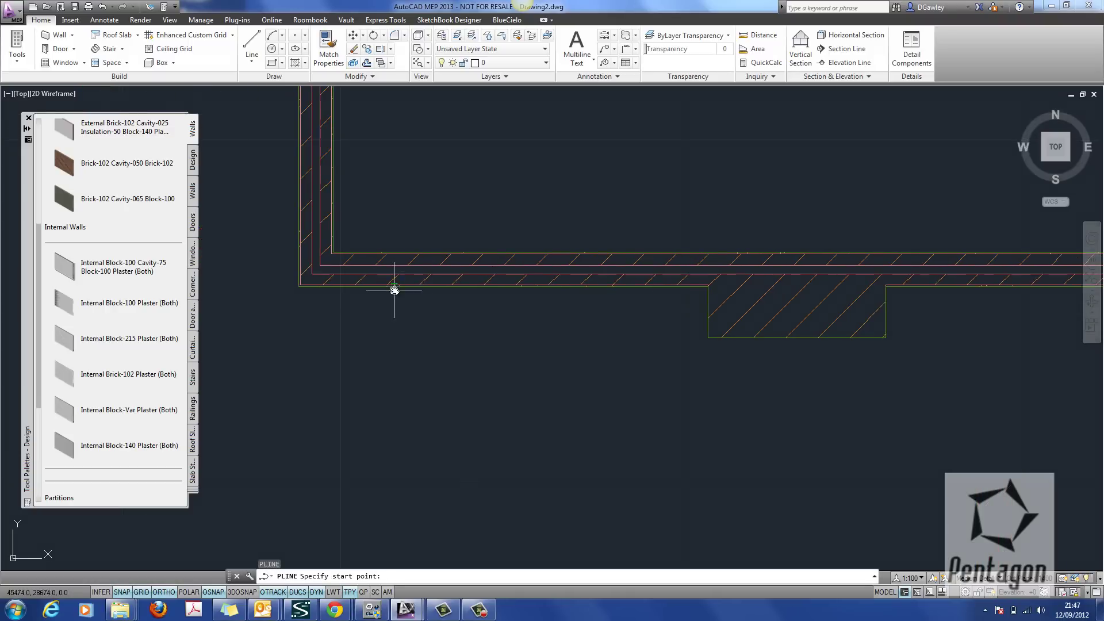
pyautogui.scroll(2, 426, 286)
pyautogui.click(437, 286)
pyautogui.click(437, 378)
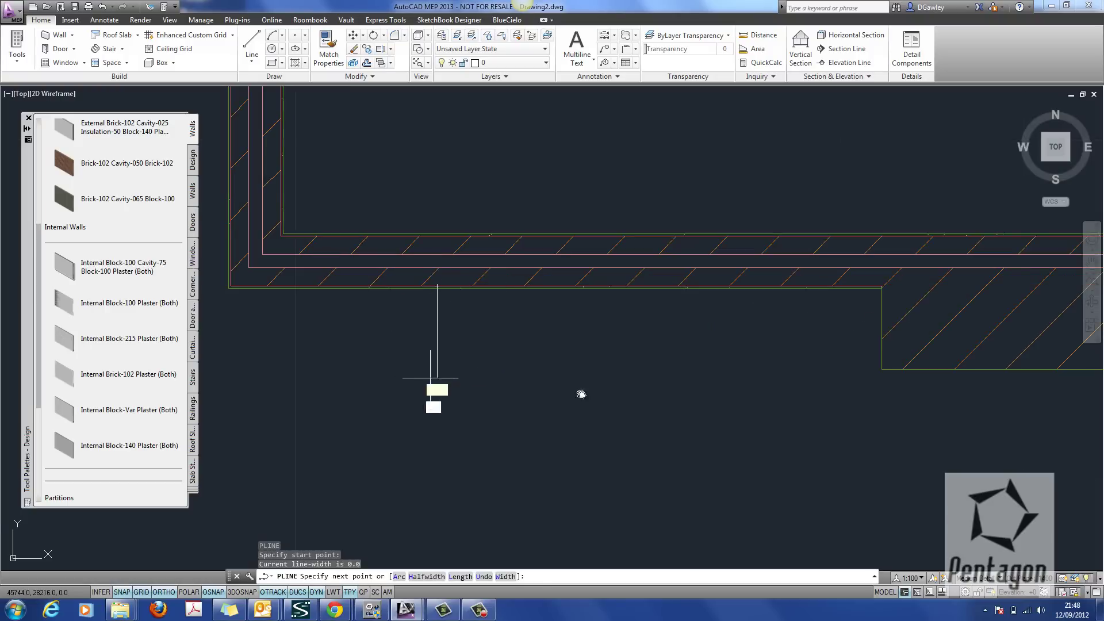
pyautogui.click(733, 378)
pyautogui.scroll(5, 731, 289)
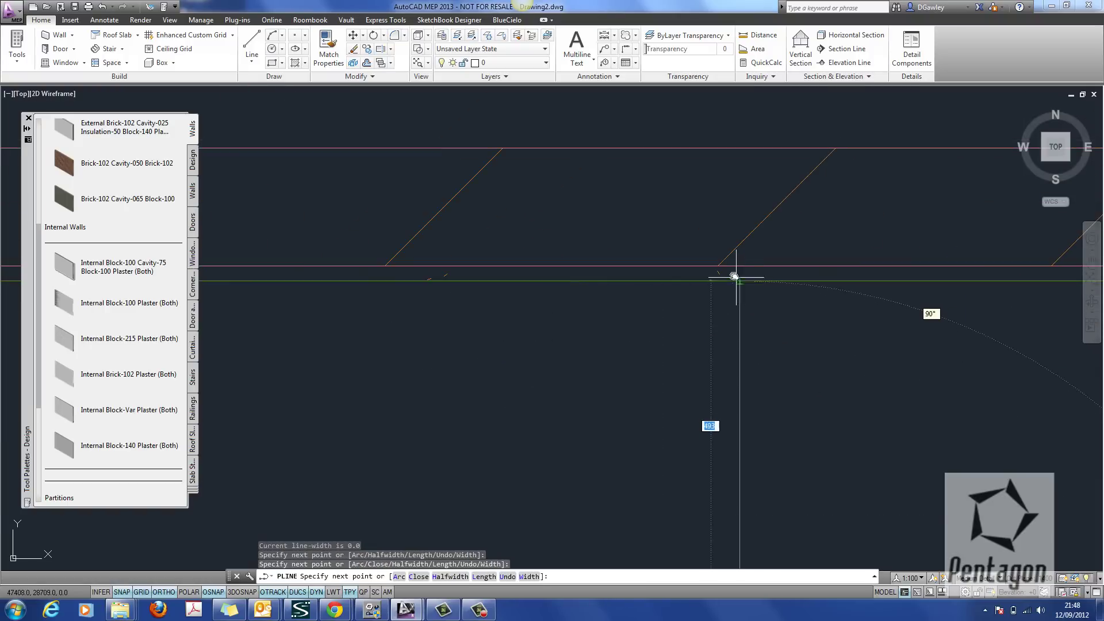
pyautogui.click(738, 266)
pyautogui.rightClick(695, 283)
pyautogui.click(713, 291)
pyautogui.scroll(-4, 701, 302)
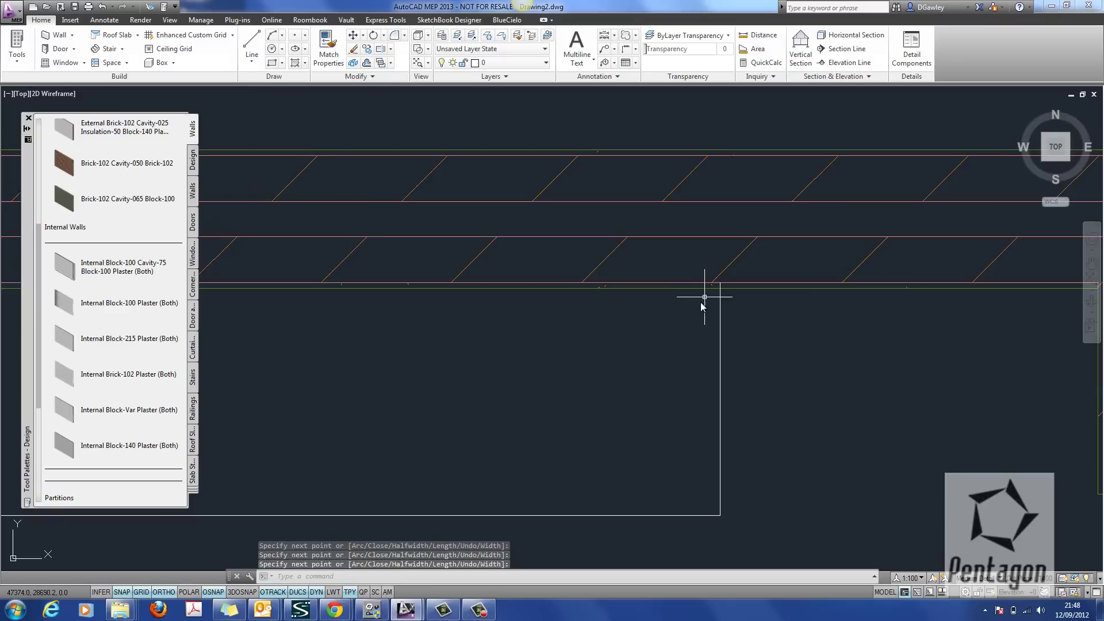
# Step: Offset the new three-sided polyline outward by 13
pyautogui.moveTo(674, 302); pyautogui.dragTo(675, 299, button='middle')
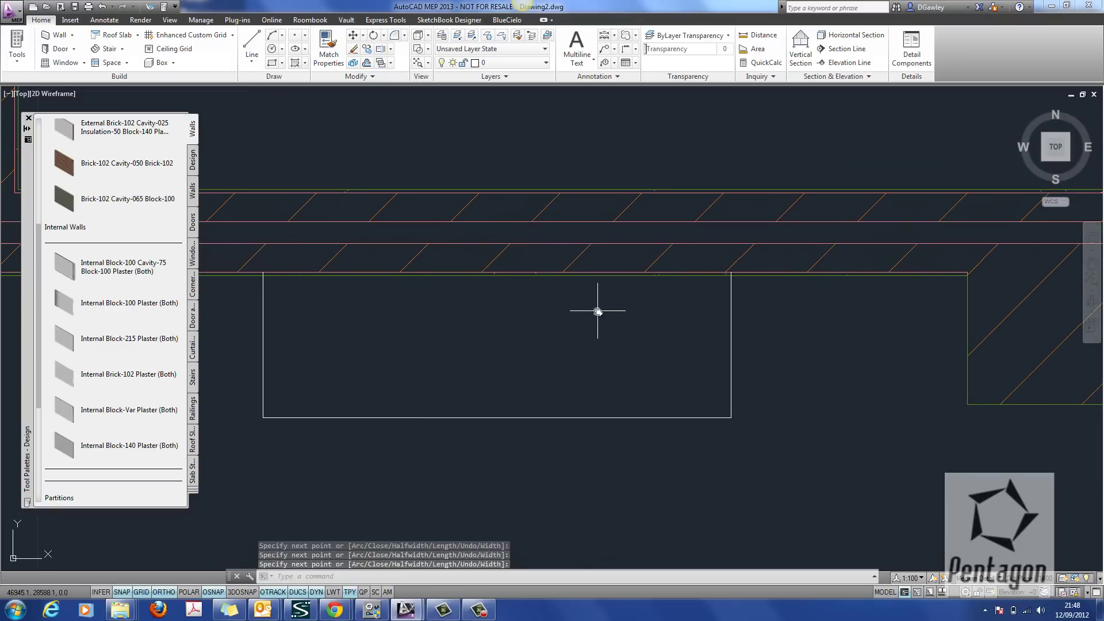
pyautogui.write('offset')
pyautogui.press('Return')
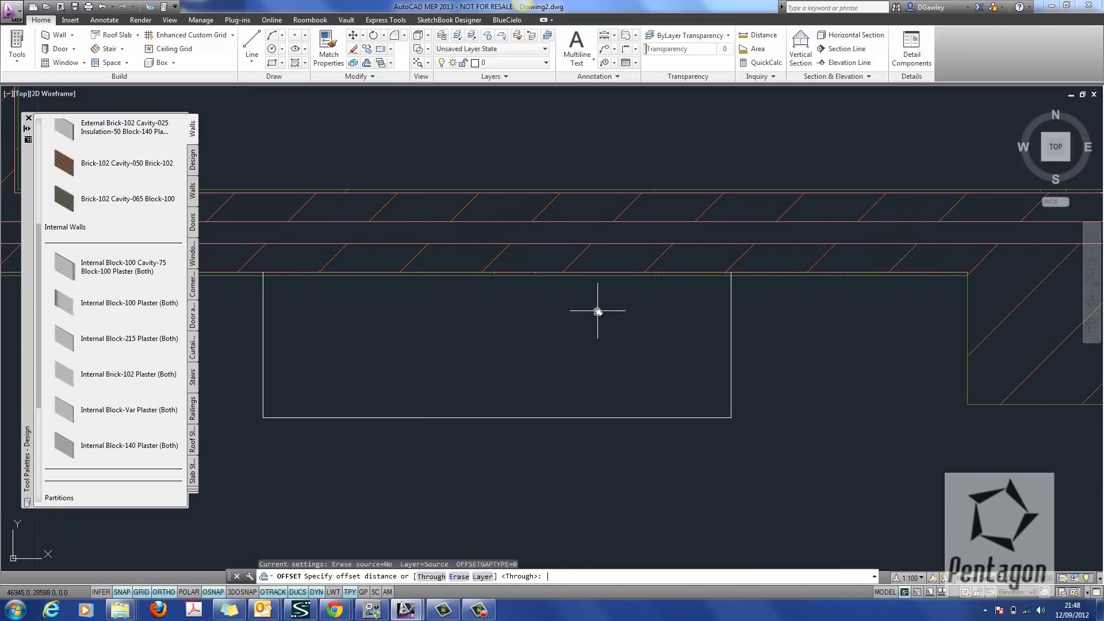
pyautogui.write('13')
pyautogui.press('Return')
pyautogui.moveTo(390, 289); pyautogui.dragTo(473, 271, button='middle')
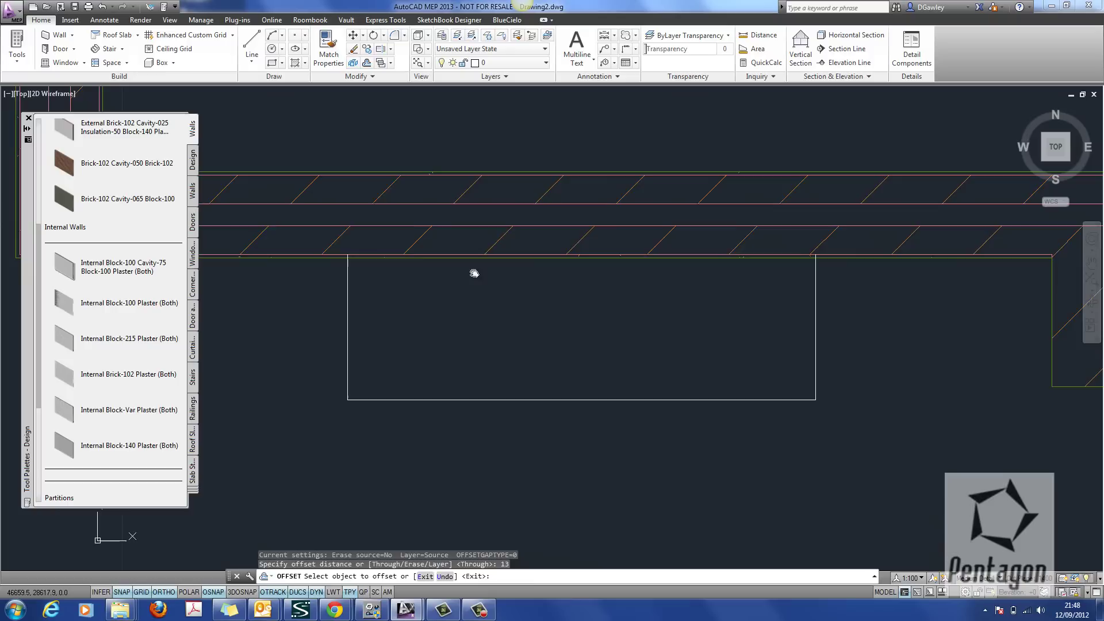
pyautogui.scroll(2, 349, 266)
pyautogui.click(342, 269)
pyautogui.click(316, 283)
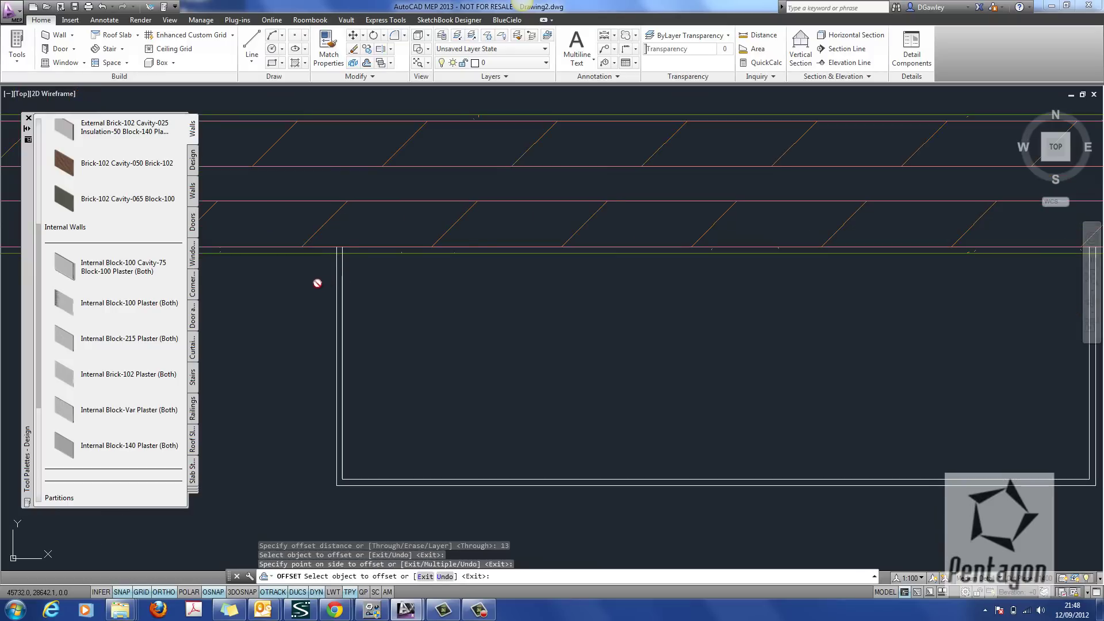
pyautogui.rightClick(316, 285)
pyautogui.click(339, 290)
# Step: Stretch the upper-left endpoint of the outer polyline down to the outer plaster line of the wall
pyautogui.scroll(6, 329, 270)
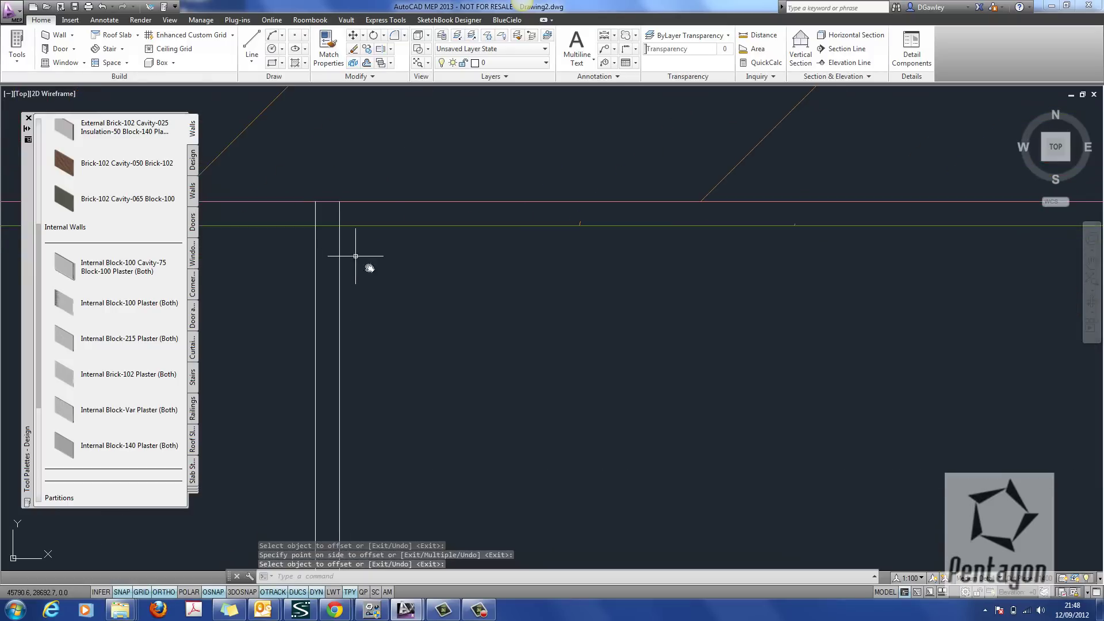
pyautogui.click(455, 287)
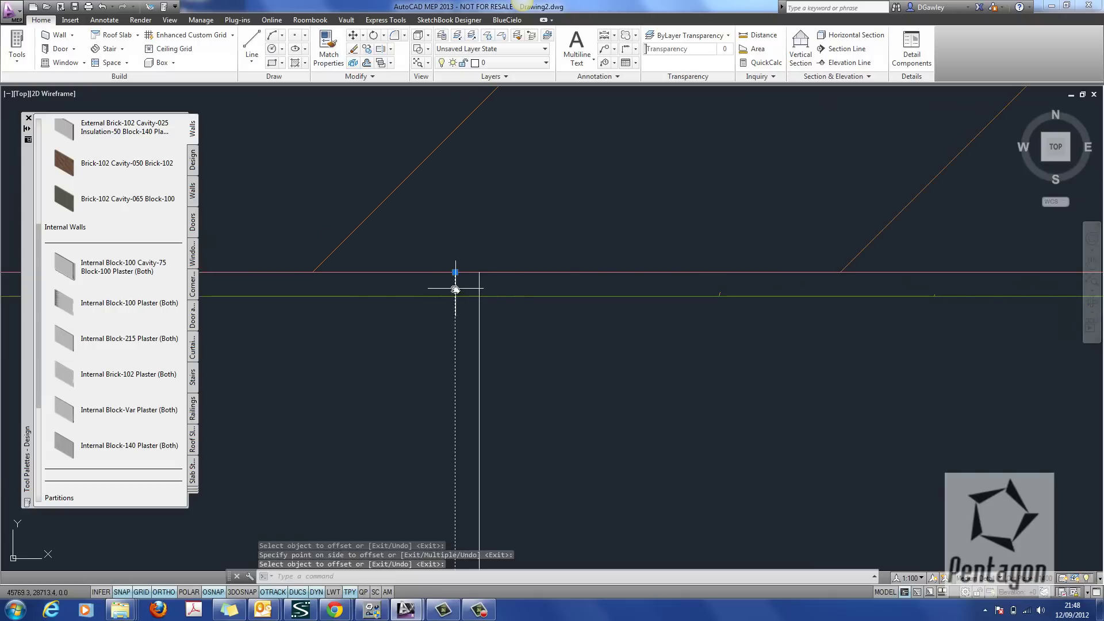
pyautogui.click(455, 272)
pyautogui.click(458, 297)
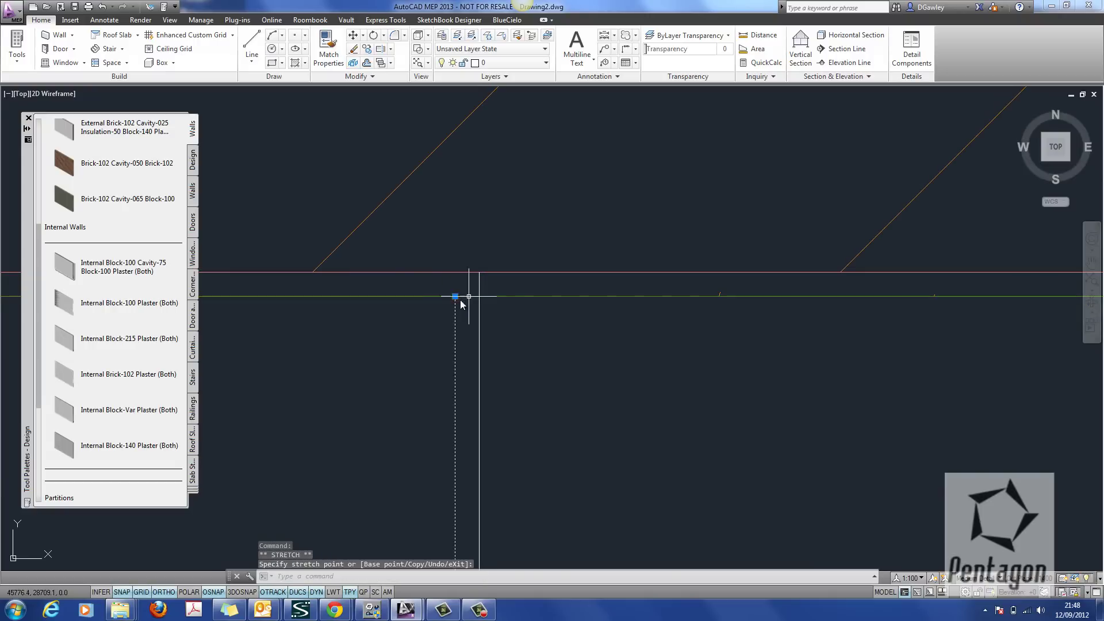
pyautogui.press('Escape')
# Step: Stretch the upper-right endpoint of the outer polyline down to the outer plaster line of the wall
pyautogui.scroll(-5, 458, 307)
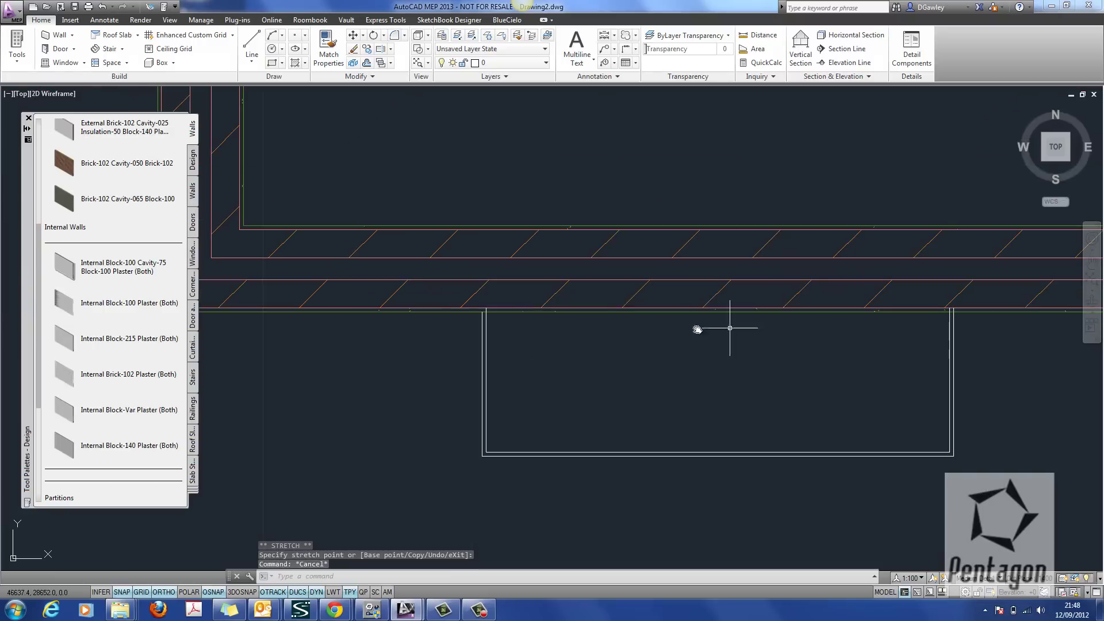
pyautogui.scroll(5, 633, 316)
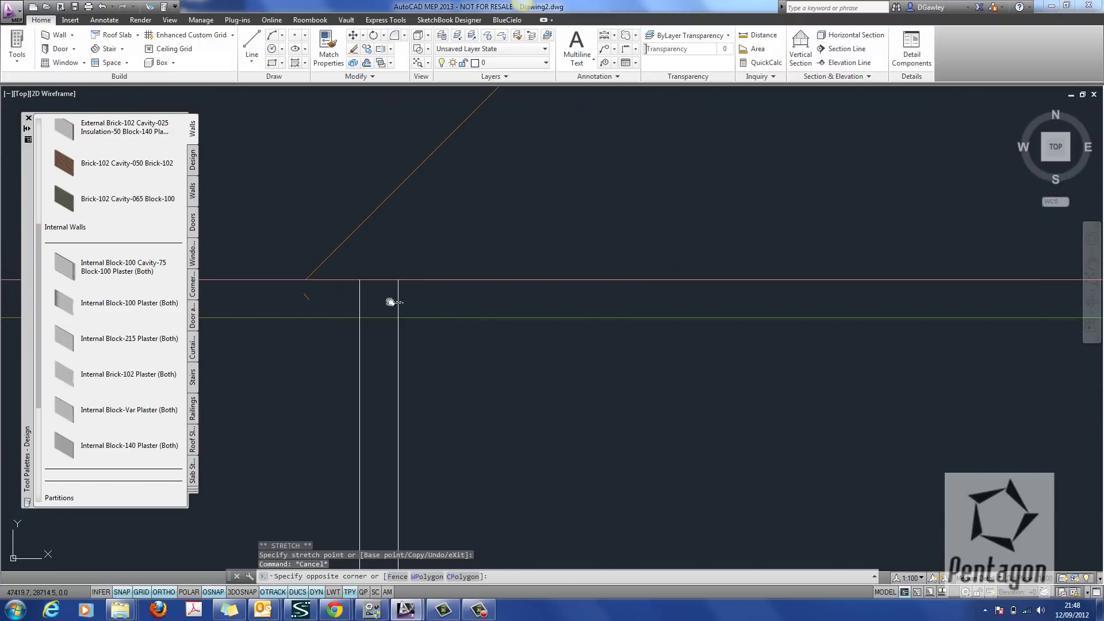
pyautogui.click(396, 287)
pyautogui.click(400, 281)
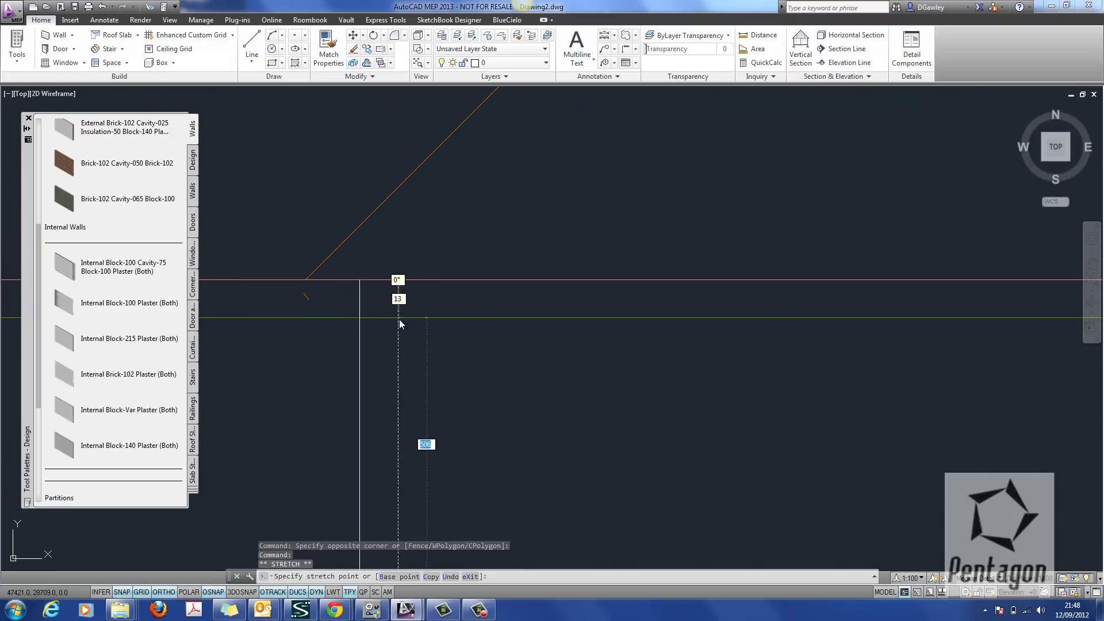
pyautogui.scroll(-5, 443, 341)
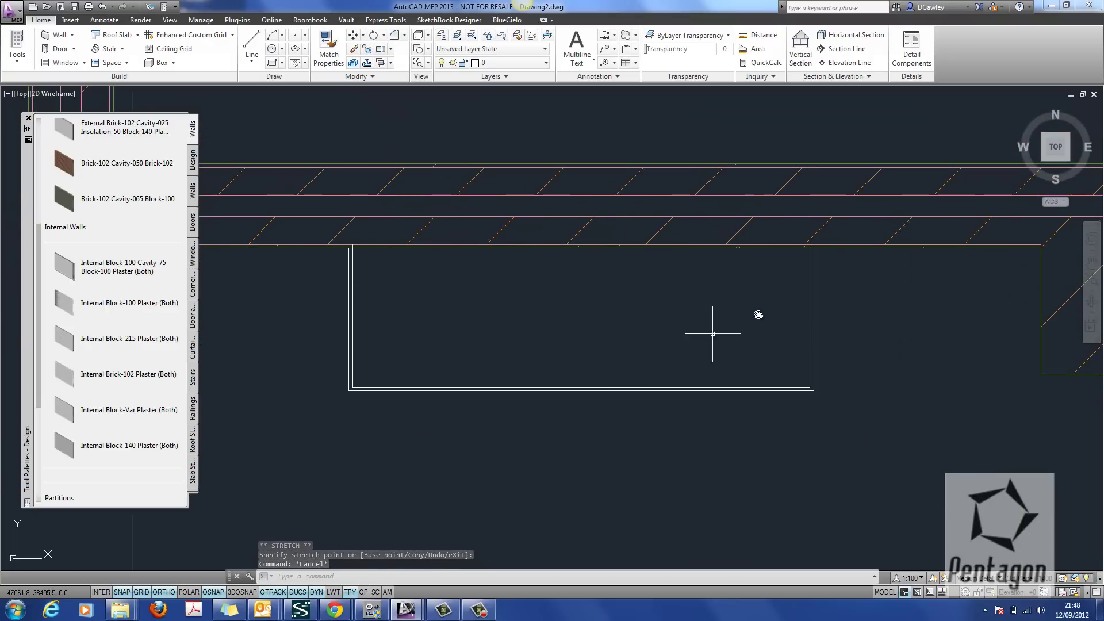
# Step: Convert the inner three-sided polyline into a wall plan modifier named Block on the Block component, erasing the layout geometry
pyautogui.click(578, 197)
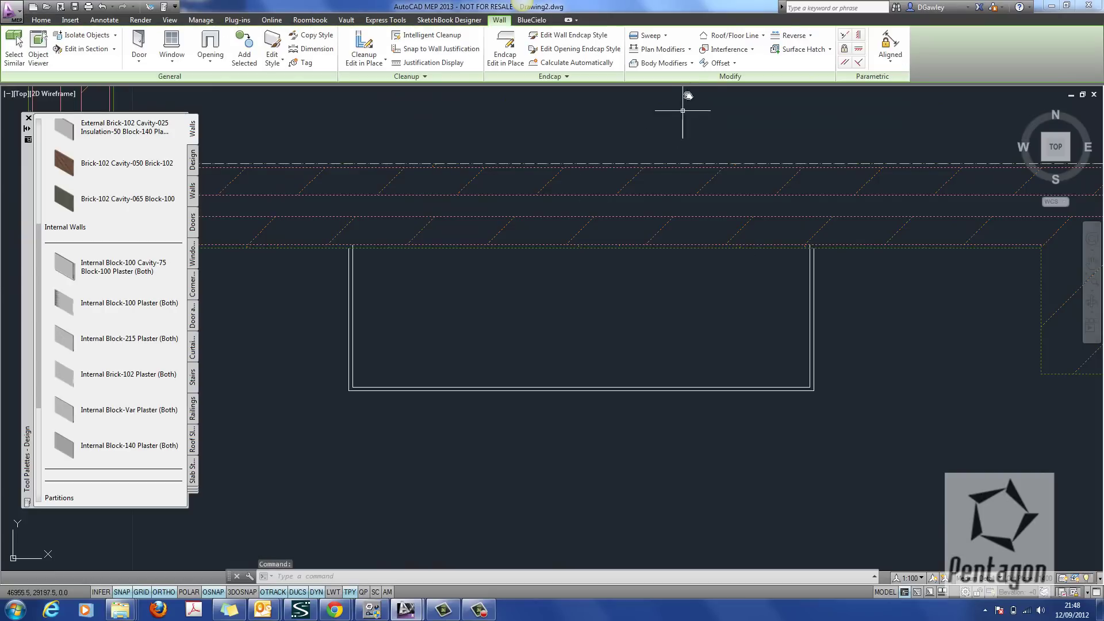
pyautogui.click(690, 49)
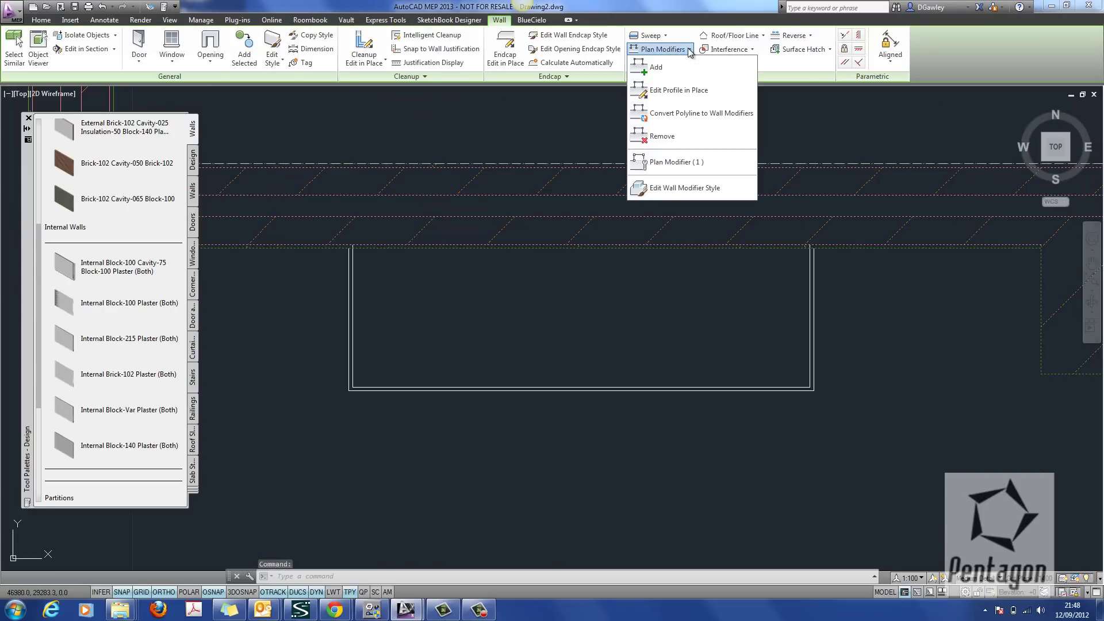
pyautogui.click(687, 115)
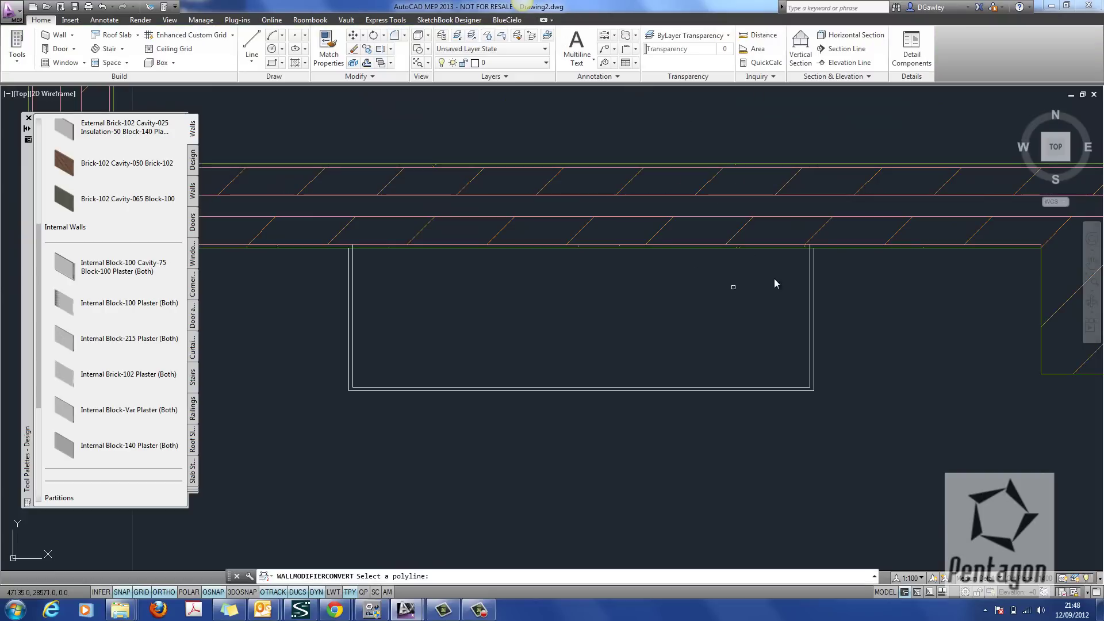
pyautogui.click(809, 258)
pyautogui.rightClick(461, 324)
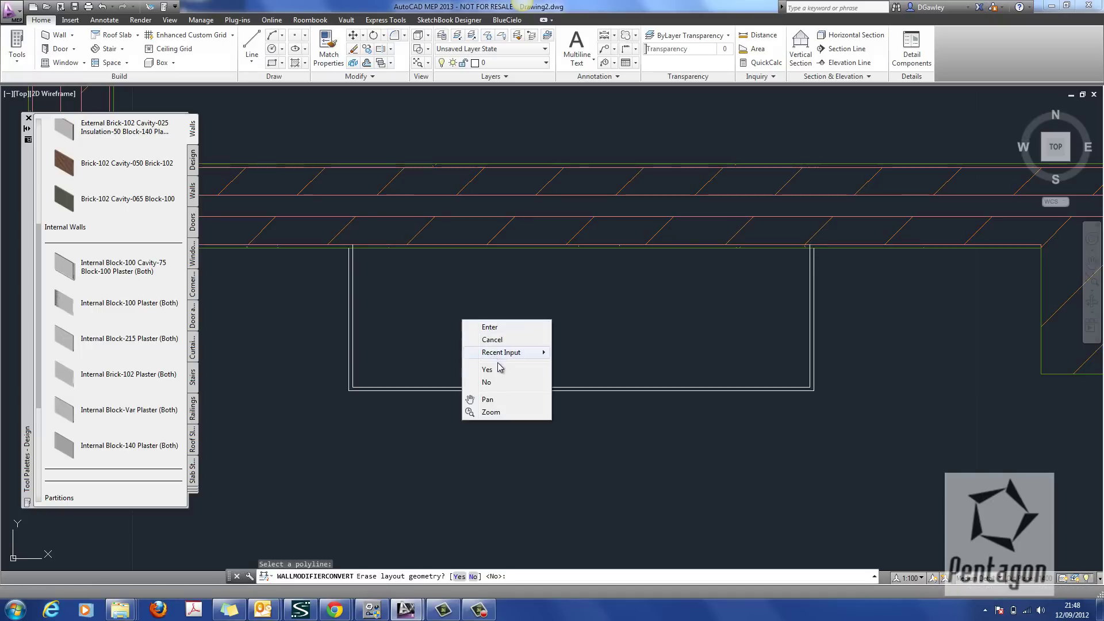
pyautogui.click(497, 362)
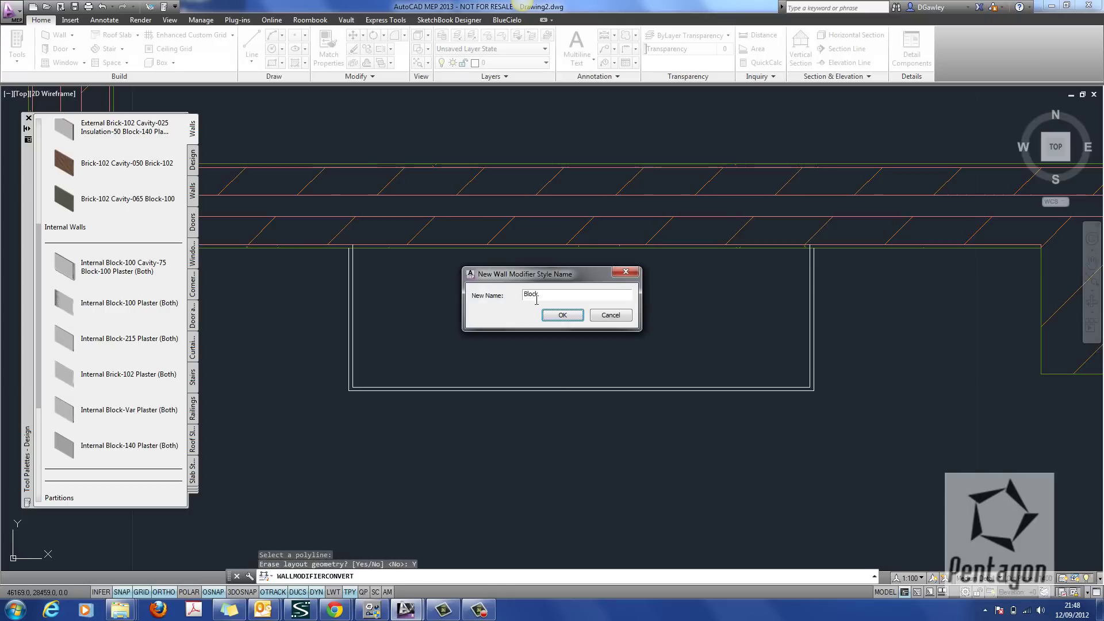
pyautogui.click(561, 316)
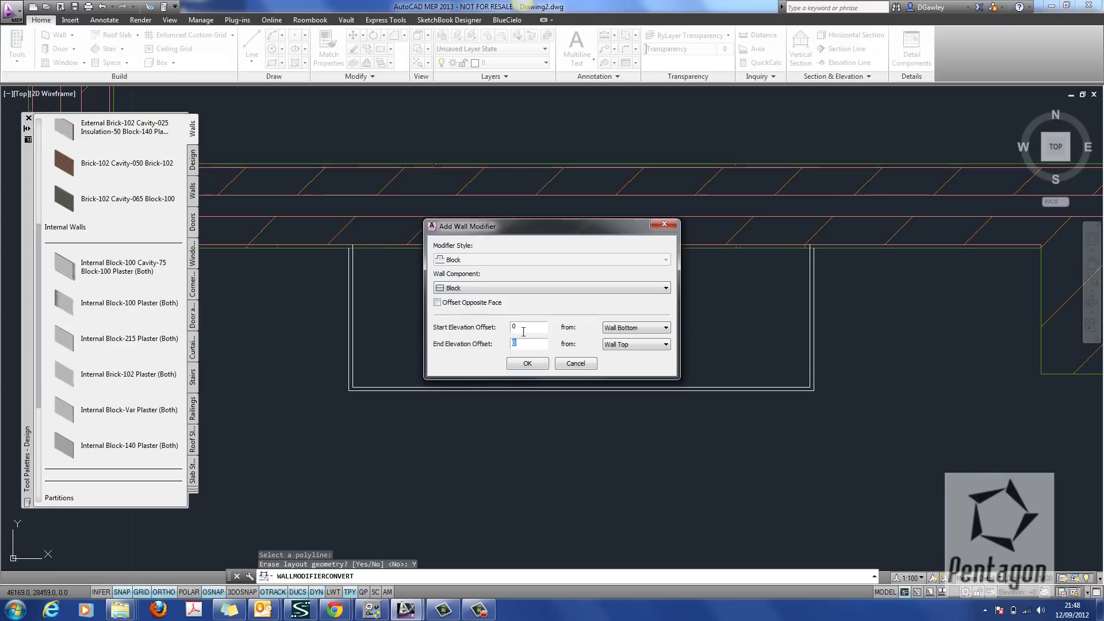
pyautogui.click(529, 364)
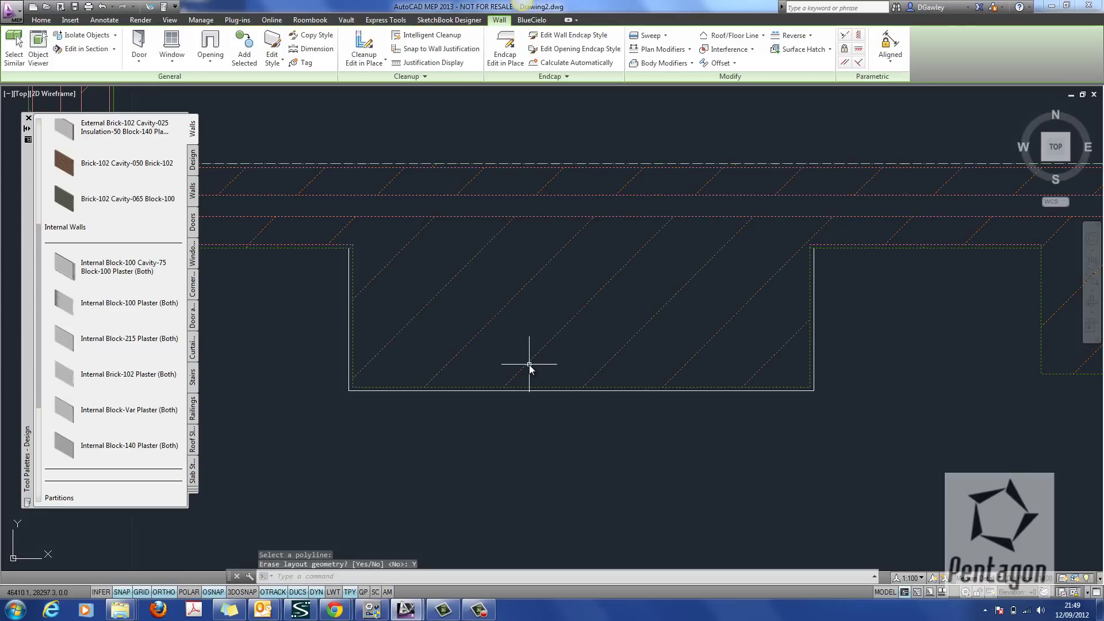
pyautogui.press('Escape')
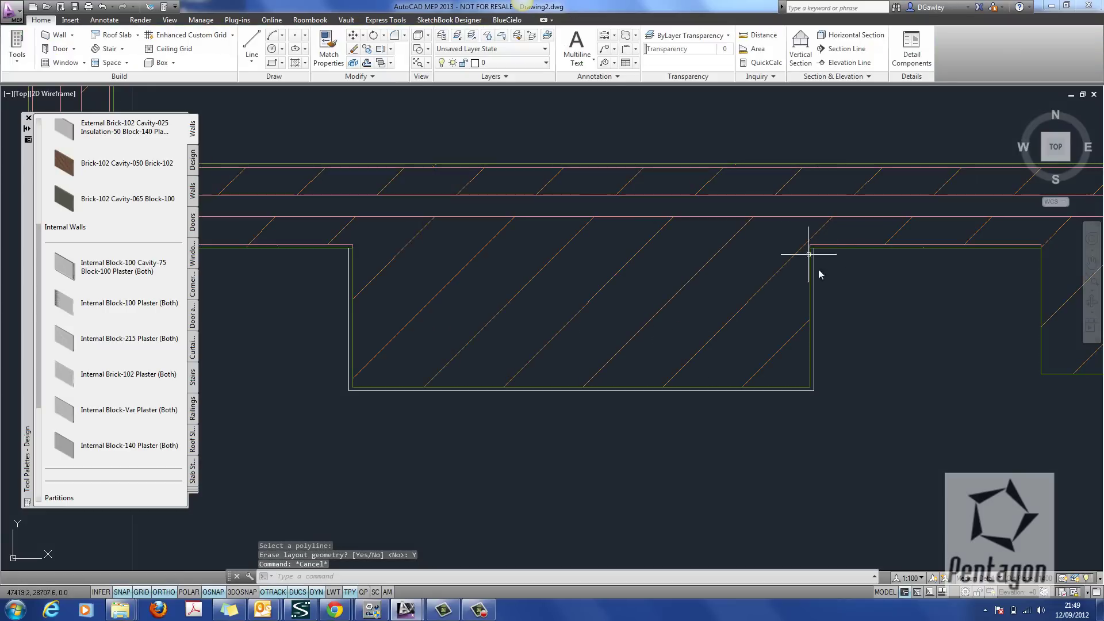
# Step: Convert the outer three-sided polyline into a wall plan modifier named plaster on the Plaster component, erasing the layout geometry
pyautogui.click(806, 222)
pyautogui.click(691, 52)
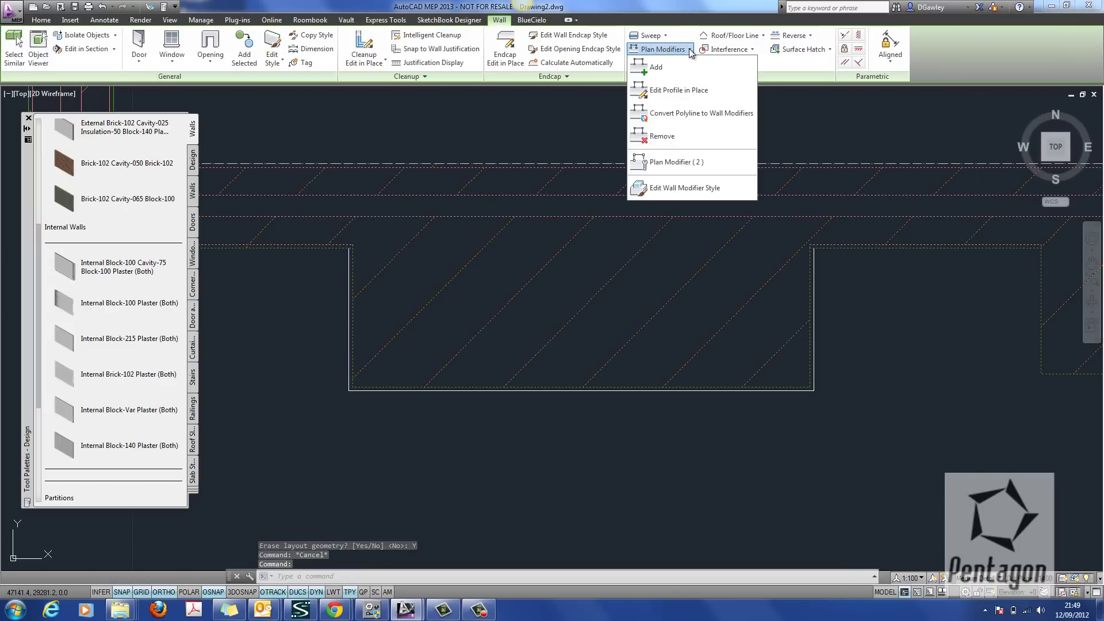
pyautogui.click(684, 113)
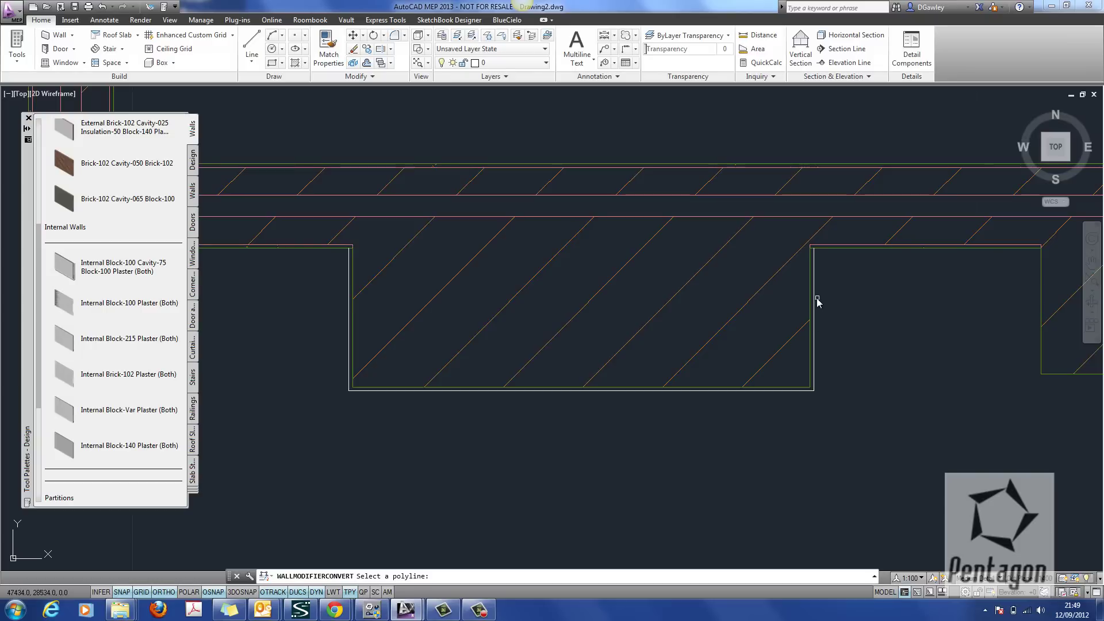
pyautogui.click(814, 297)
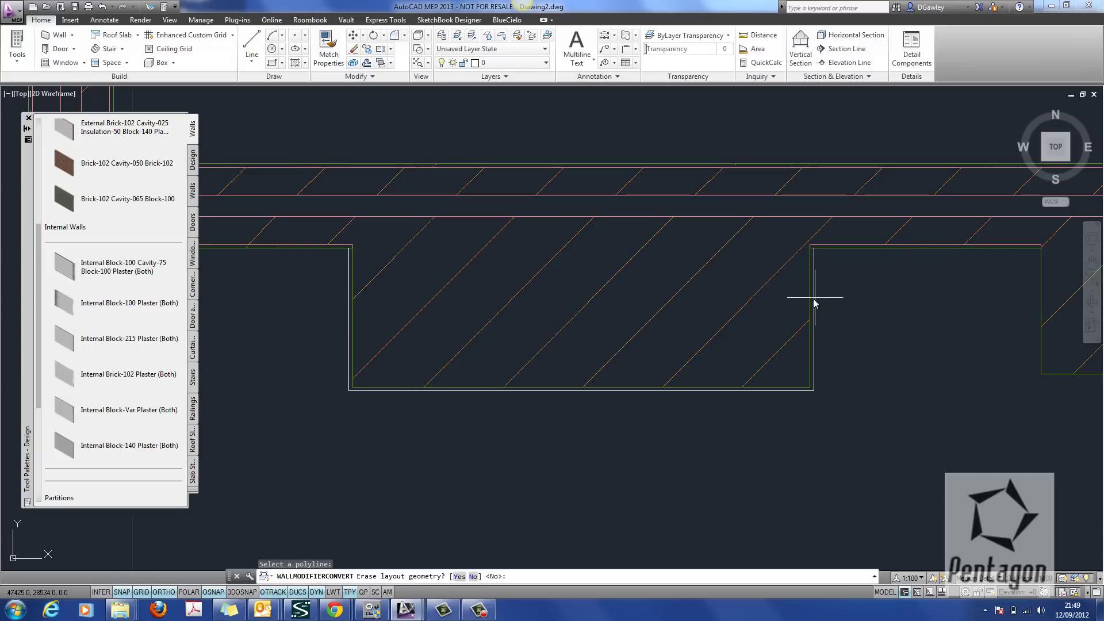
pyautogui.rightClick(654, 268)
pyautogui.click(659, 312)
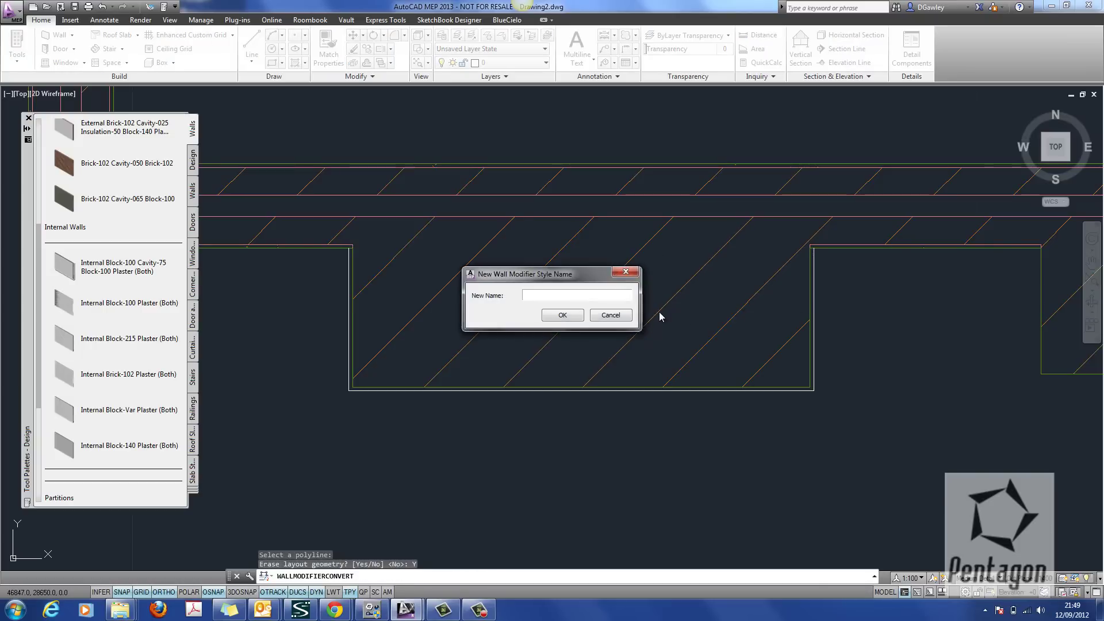
pyautogui.write('plaster')
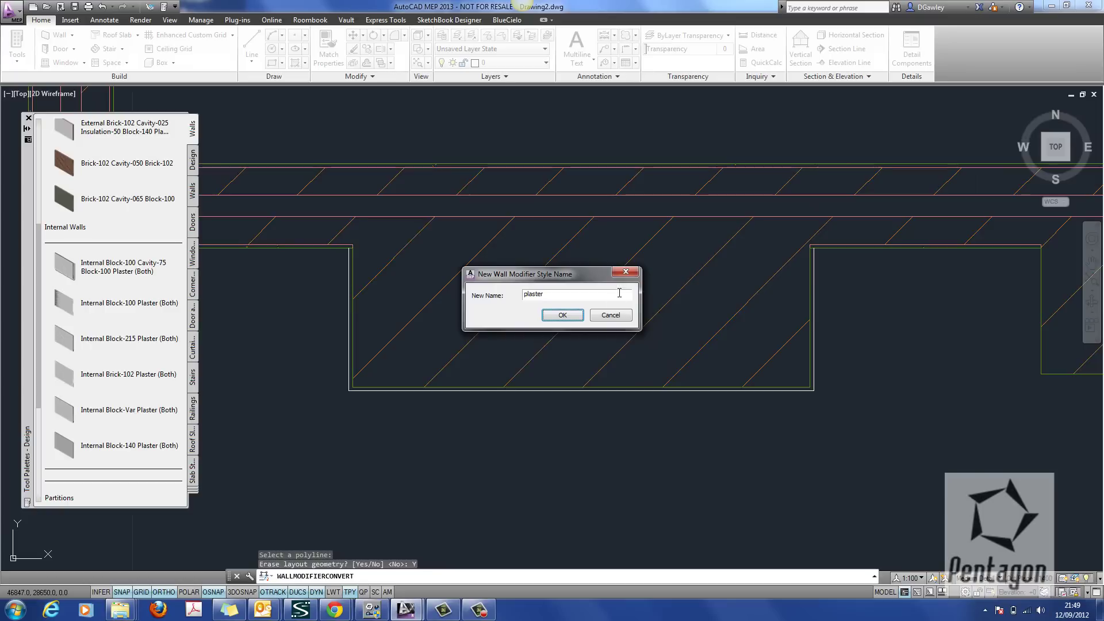
pyautogui.click(575, 317)
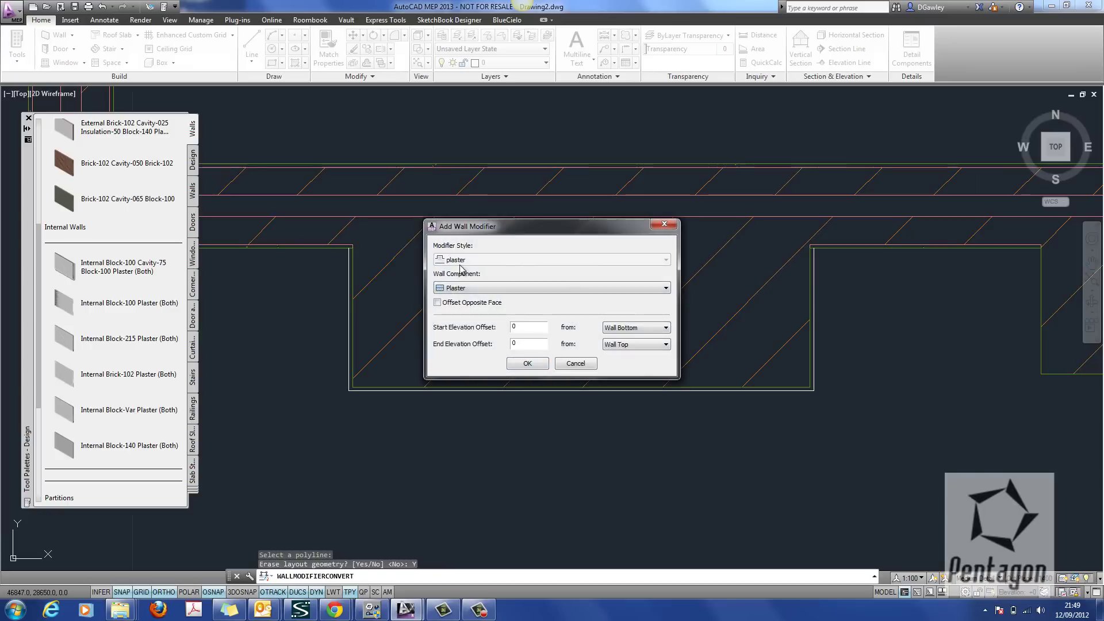
pyautogui.click(528, 363)
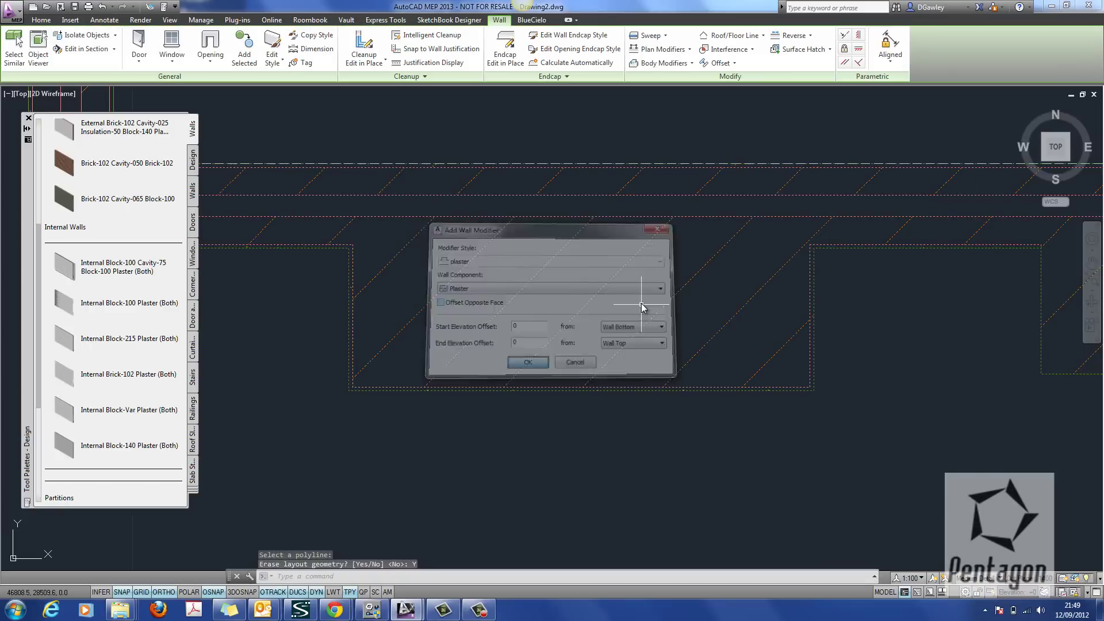
pyautogui.scroll(-5, 641, 303)
pyautogui.press('Escape')
# Step: Preview the modified wall in the Object Viewer and examine both projections in 3D
pyautogui.scroll(6, 630, 324)
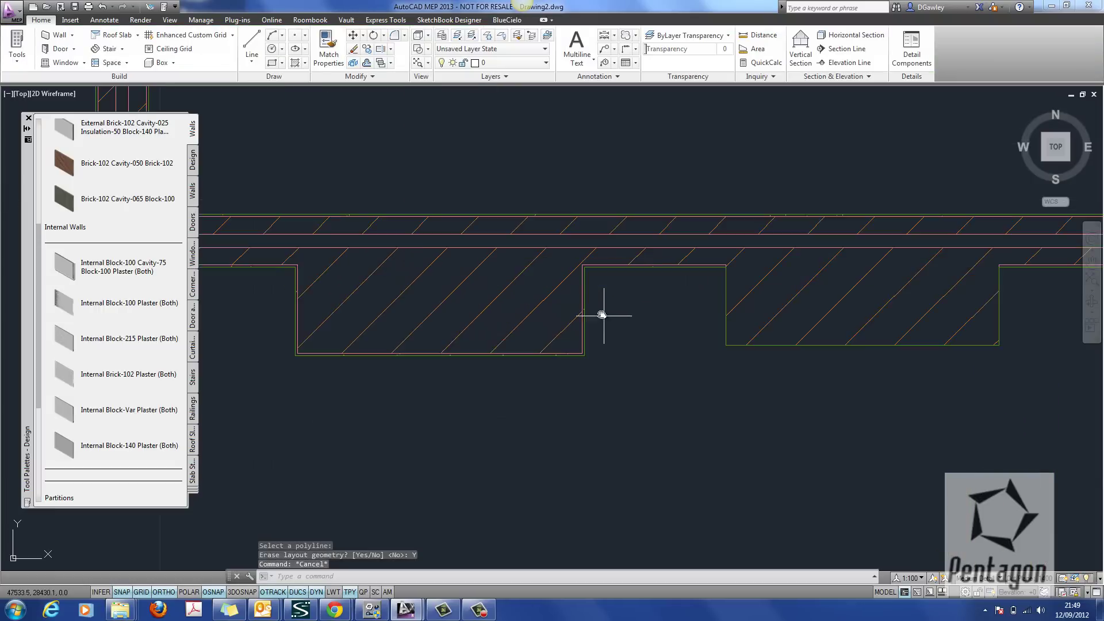
pyautogui.moveTo(636, 327); pyautogui.dragTo(523, 325, button='middle')
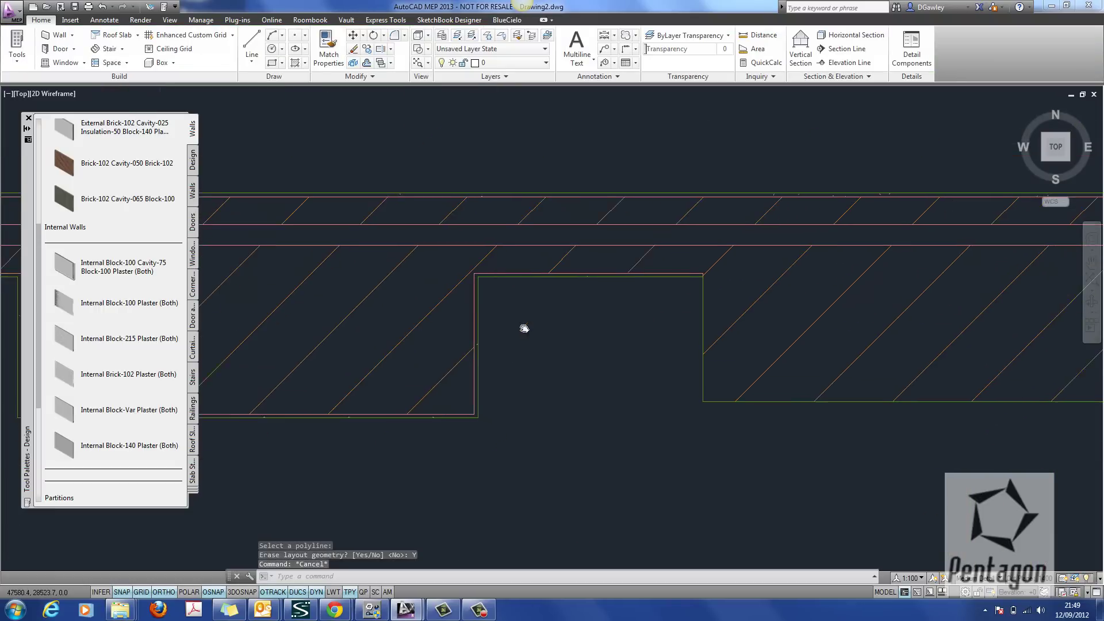
pyautogui.click(662, 274)
pyautogui.rightClick(653, 285)
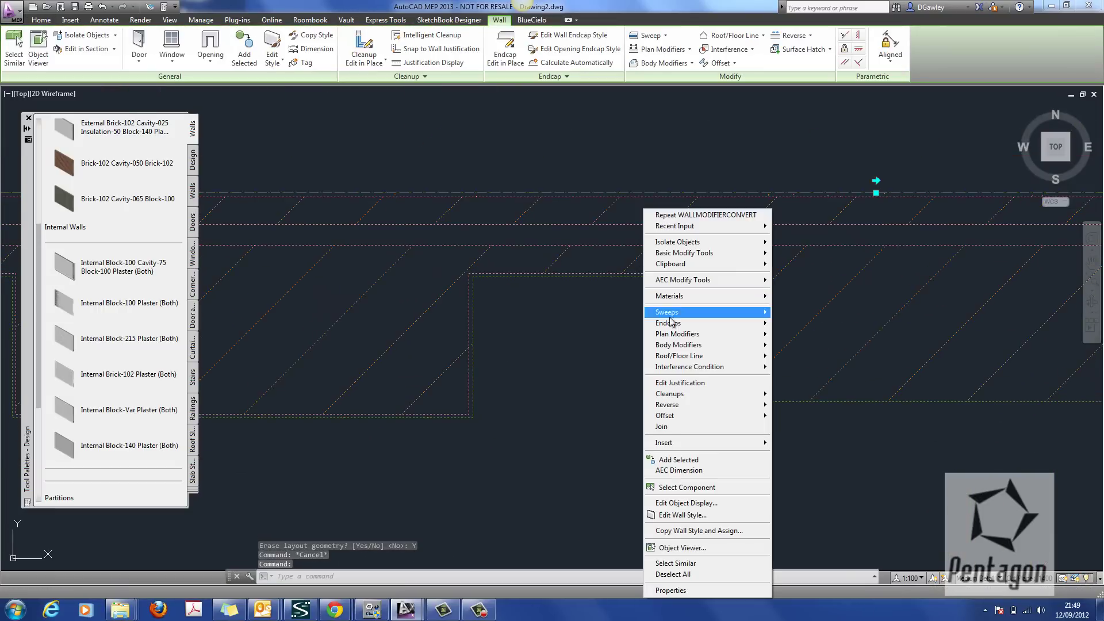
pyautogui.click(684, 547)
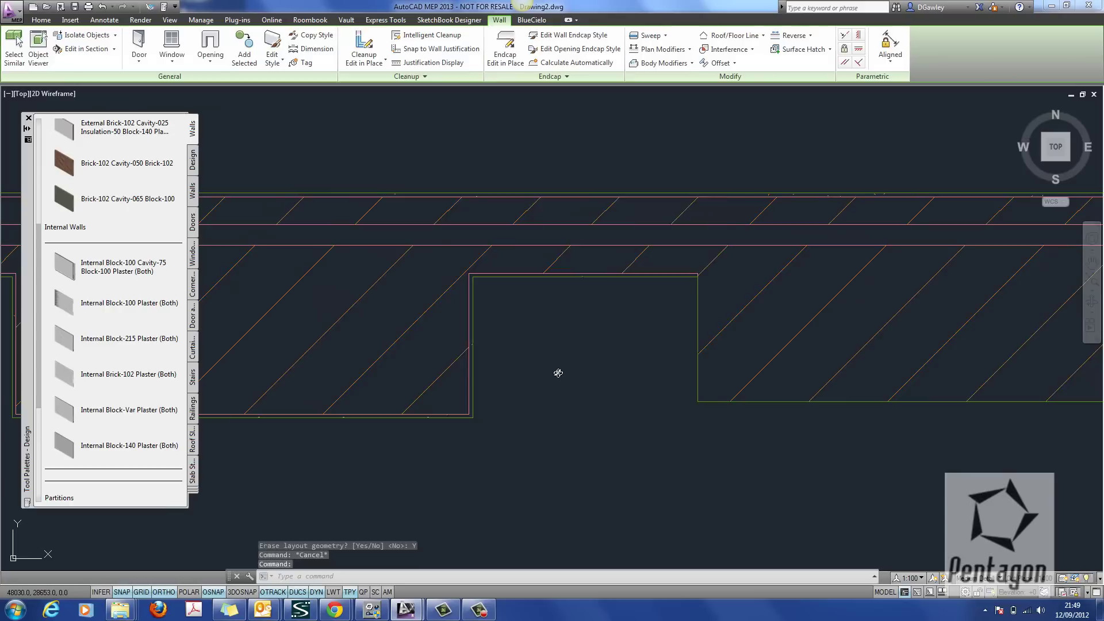
pyautogui.moveTo(552, 367); pyautogui.dragTo(587, 311)
pyautogui.moveTo(522, 297); pyautogui.dragTo(600, 347)
pyautogui.rightClick(599, 347)
pyautogui.click(615, 353)
pyautogui.scroll(-8, 572, 346)
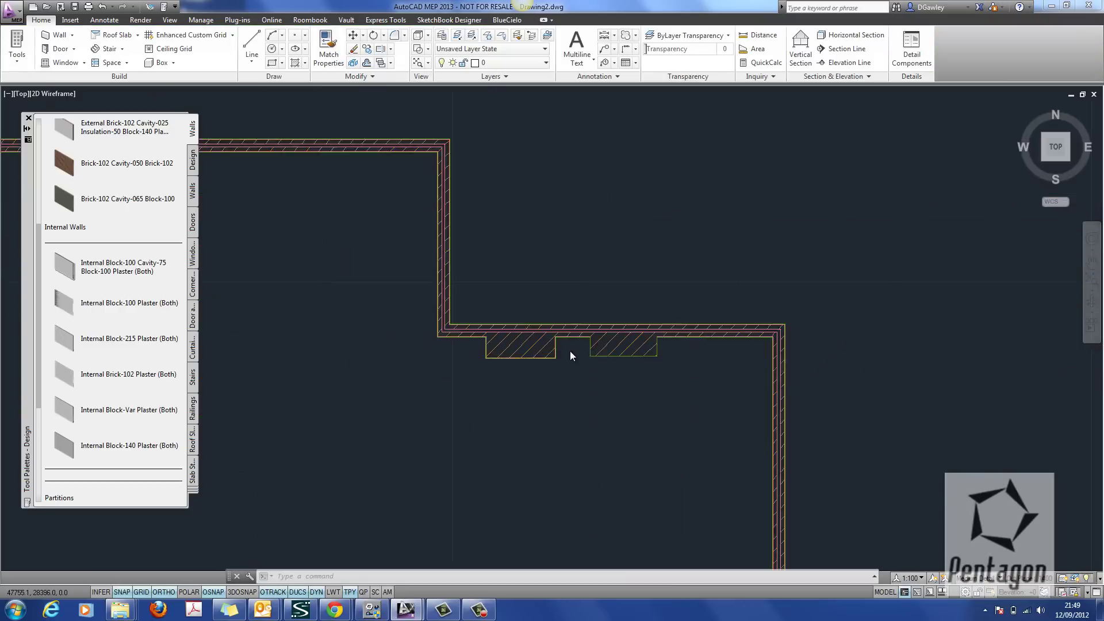
pyautogui.moveTo(614, 359); pyautogui.dragTo(585, 313, button='middle')
pyautogui.scroll(5, 585, 313)
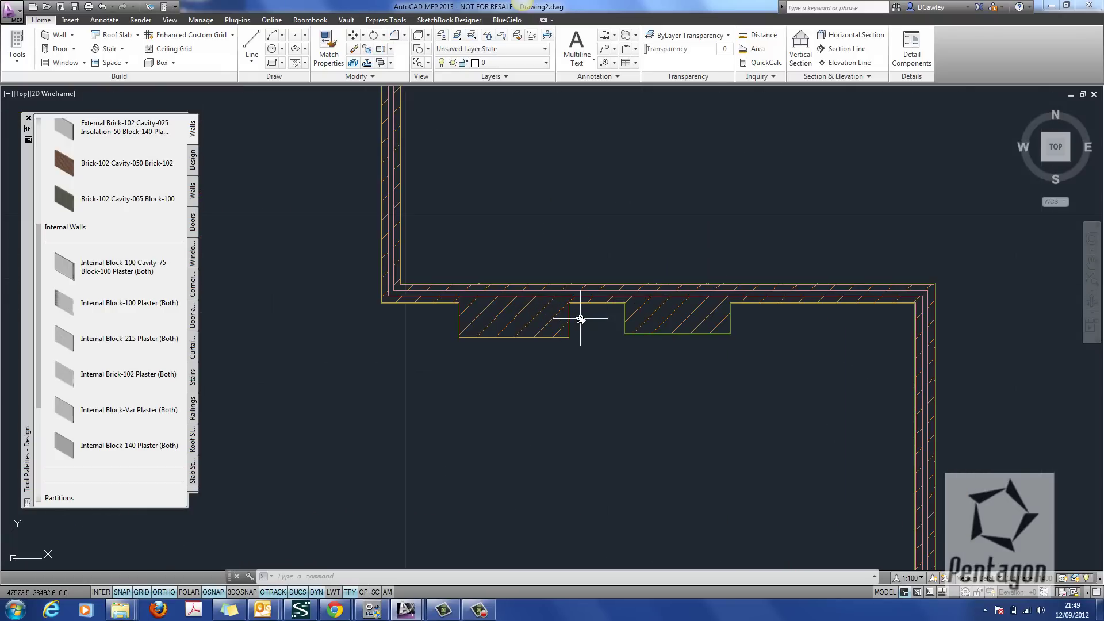